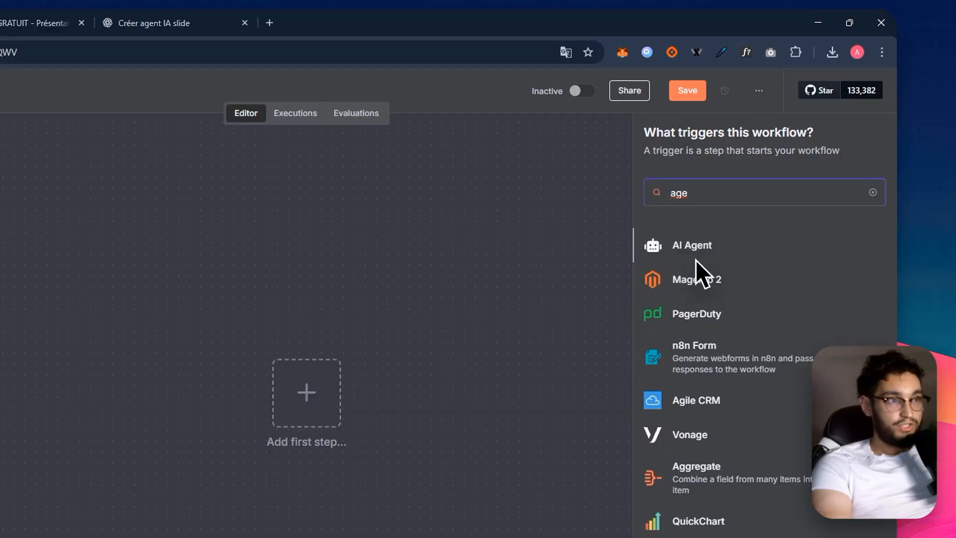
# - Add an AI Agent node as the workflow's first step and return to the canvas
pyautogui.click(692, 245)
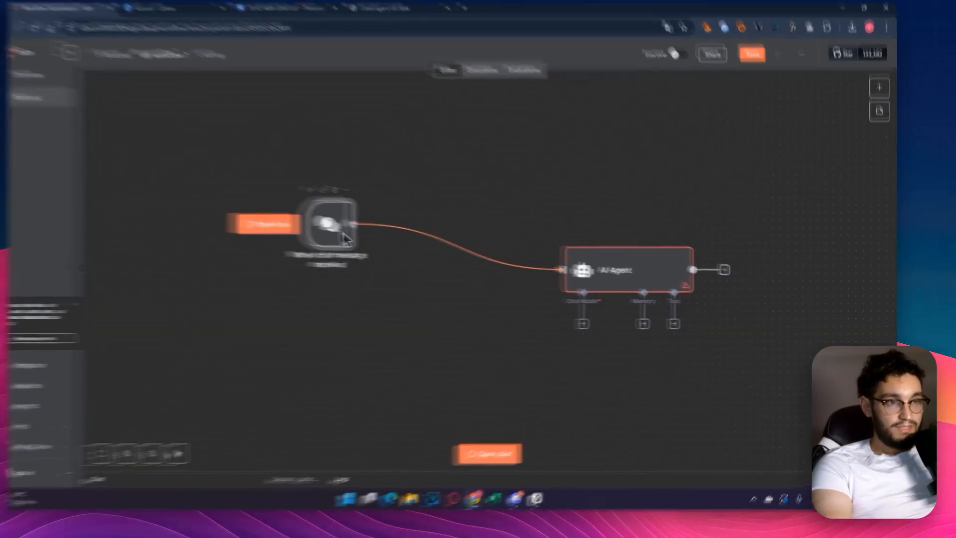
pyautogui.moveTo(622, 274); pyautogui.dragTo(501, 228)
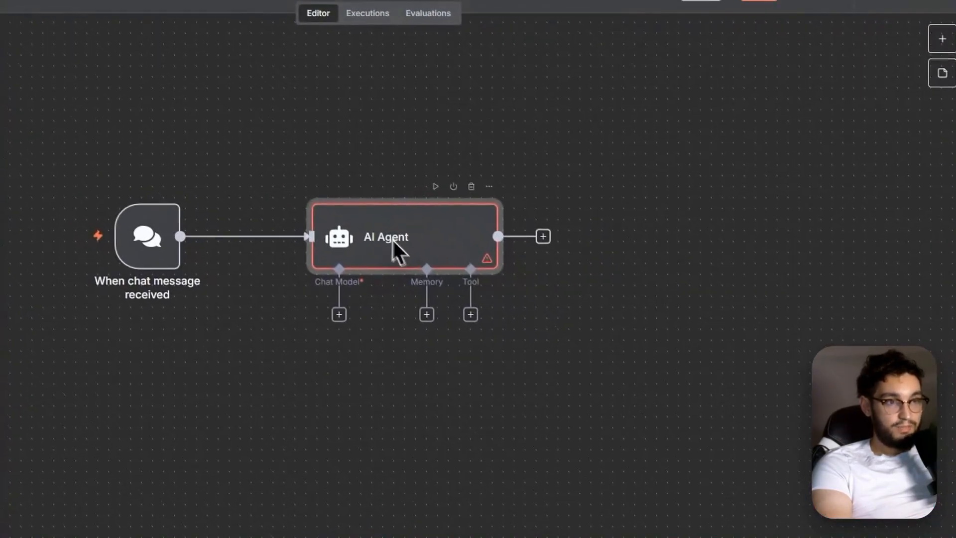
# - Attach an OpenAI Chat Model to the AI Agent and choose gpt-4.1-mini as its model
pyautogui.click(343, 319)
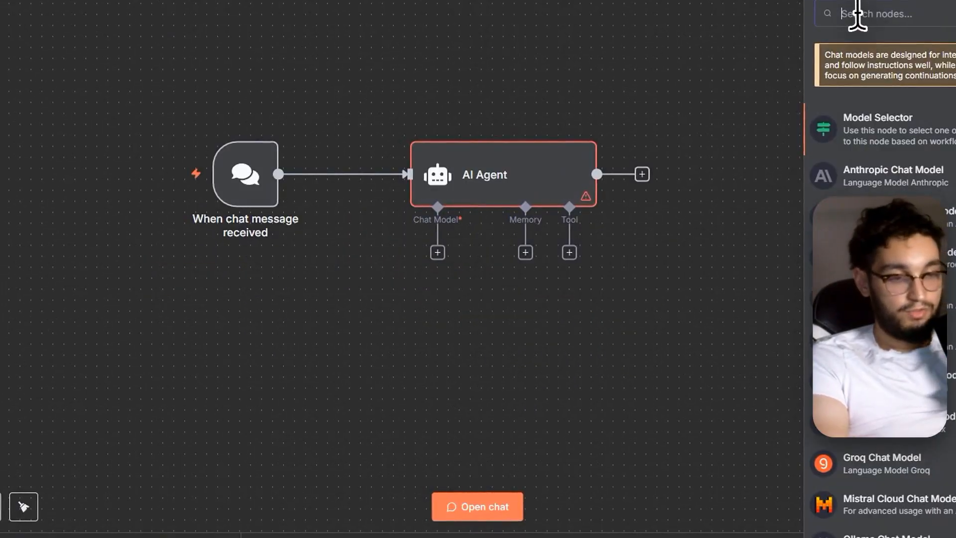
pyautogui.write('open')
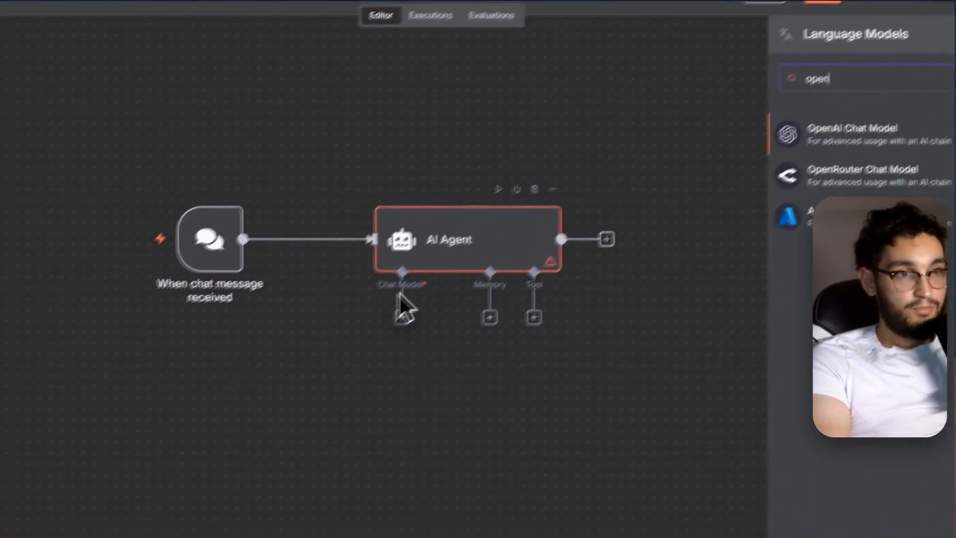
pyautogui.click(713, 204)
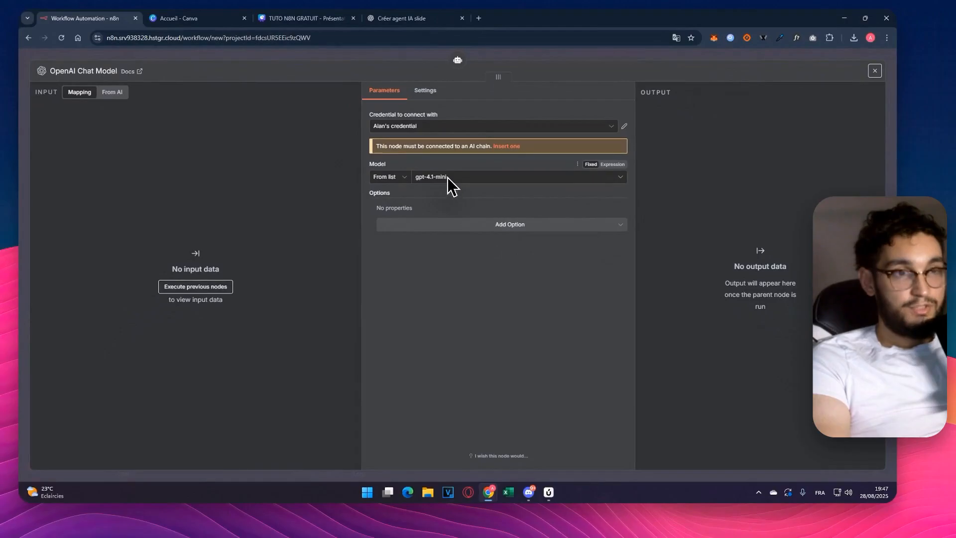
pyautogui.click(448, 177)
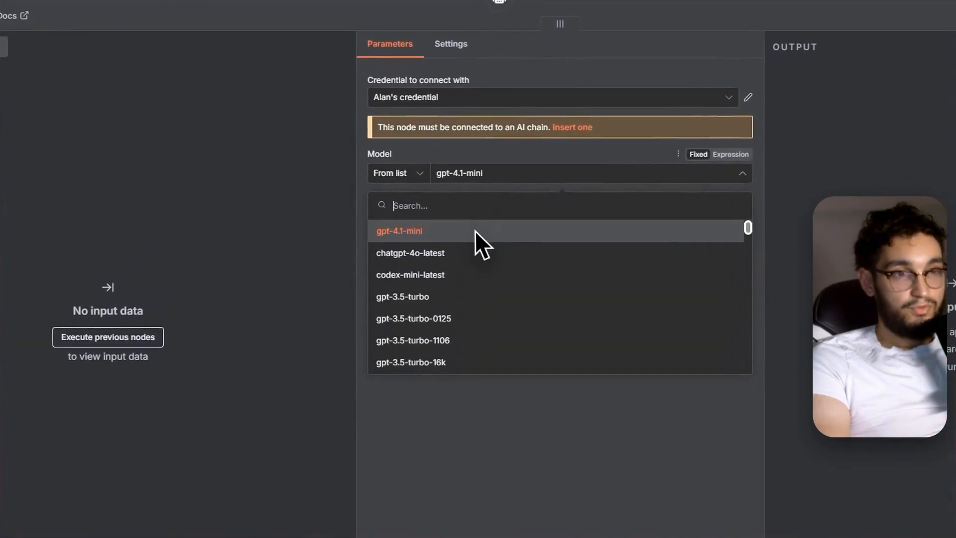
pyautogui.click(463, 232)
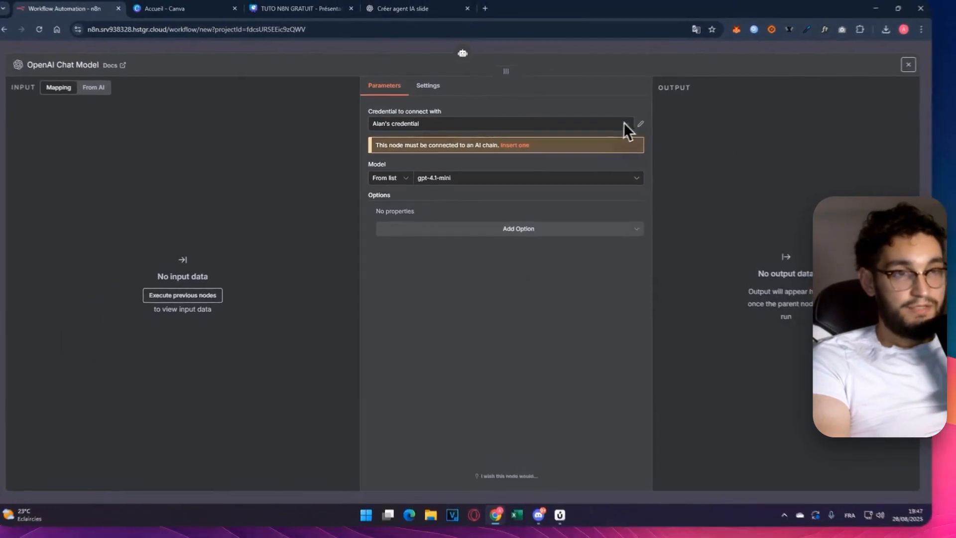
# - Start creating a new OpenAI credential for the chat model
pyautogui.click(559, 125)
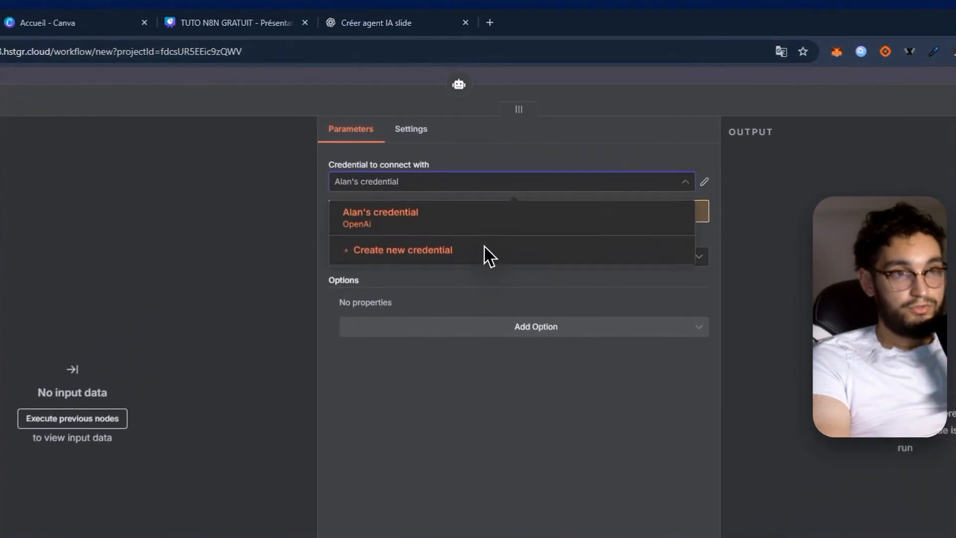
pyautogui.click(479, 174)
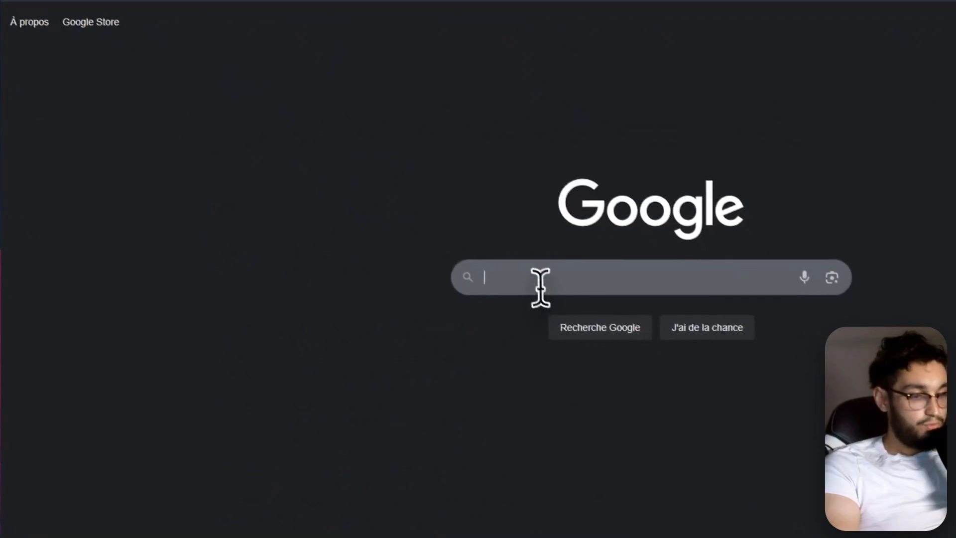
# - Search Google for "open ai api" and go to the OpenAI platform's API keys page
pyautogui.click(537, 282)
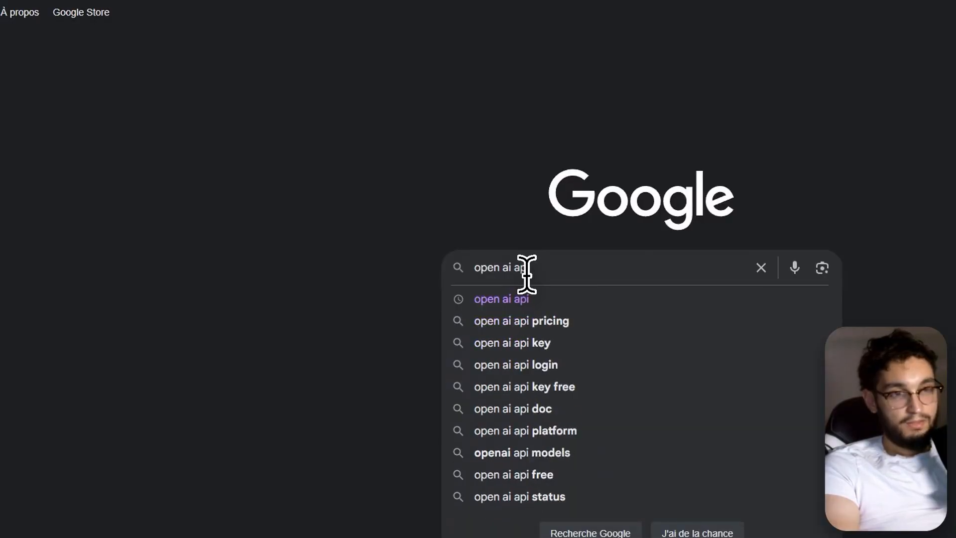
pyautogui.write('open ai api')
pyautogui.press('Return')
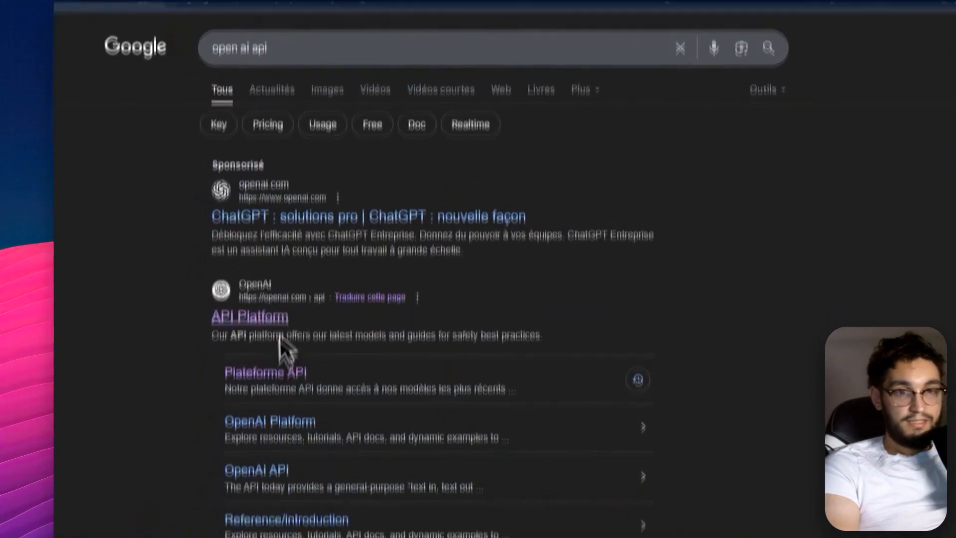
pyautogui.scroll(-7, 281, 344)
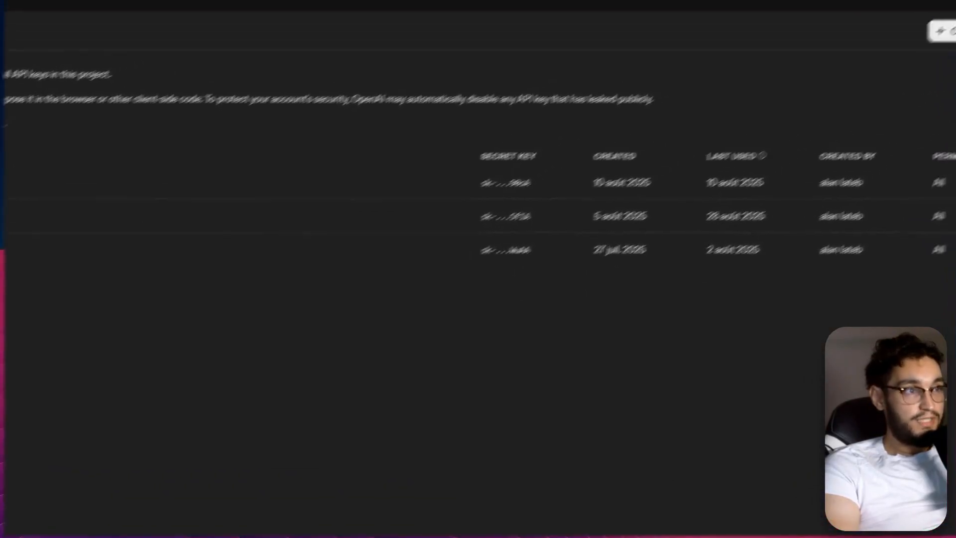
# - Create a new OpenAI secret key named "youtube" in the test project with all permissions and copy the key
pyautogui.click(860, 99)
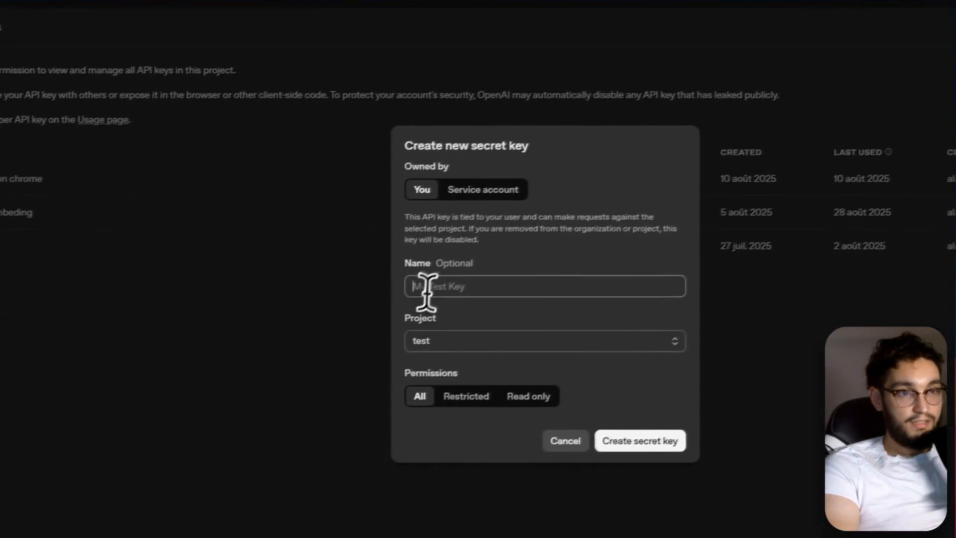
pyautogui.write('yout')
pyautogui.write('ube')
pyautogui.click(671, 429)
pyautogui.click(682, 299)
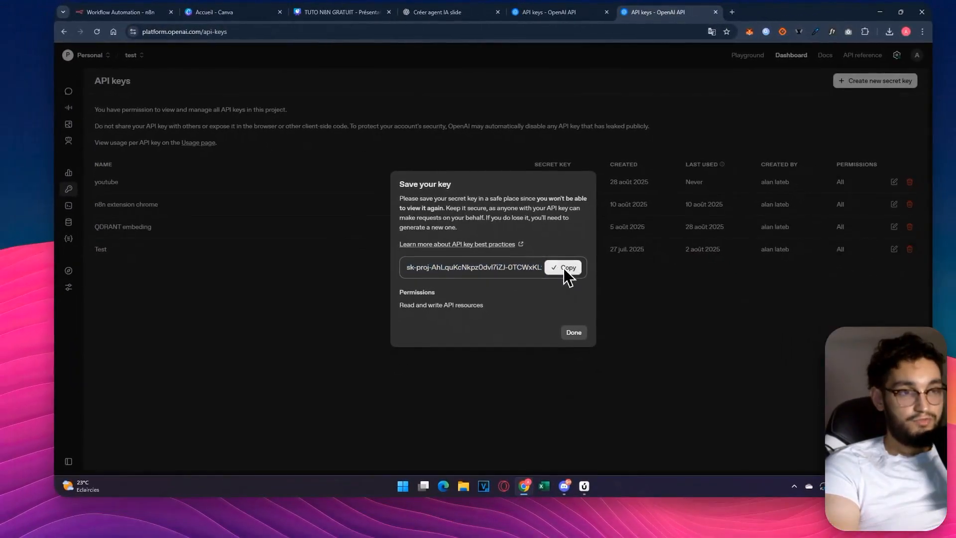
# - Return to the n8n workflow and paste the copied API key into the new OpenAI credential
pyautogui.click(139, 15)
pyautogui.click(448, 214)
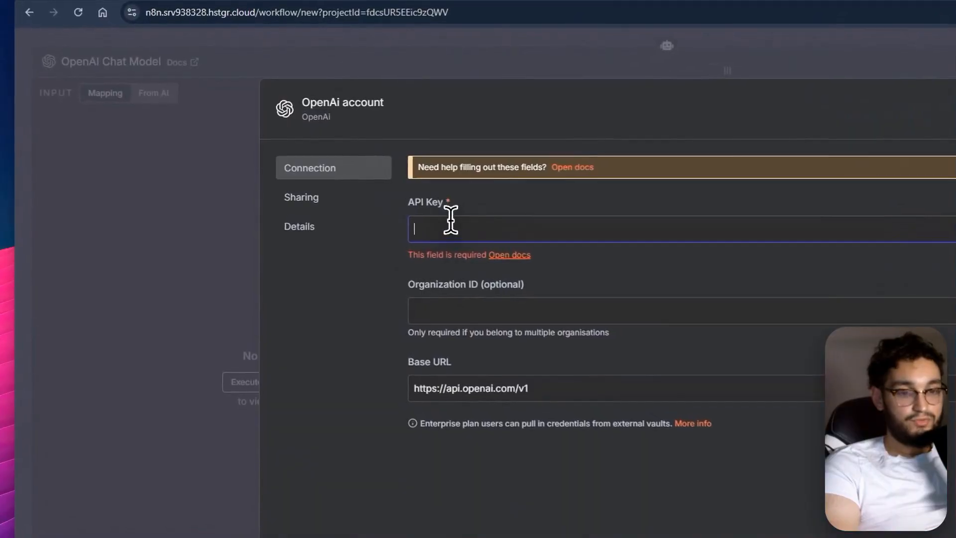
pyautogui.hotkey('ctrl', 'v')
pyautogui.click(493, 282)
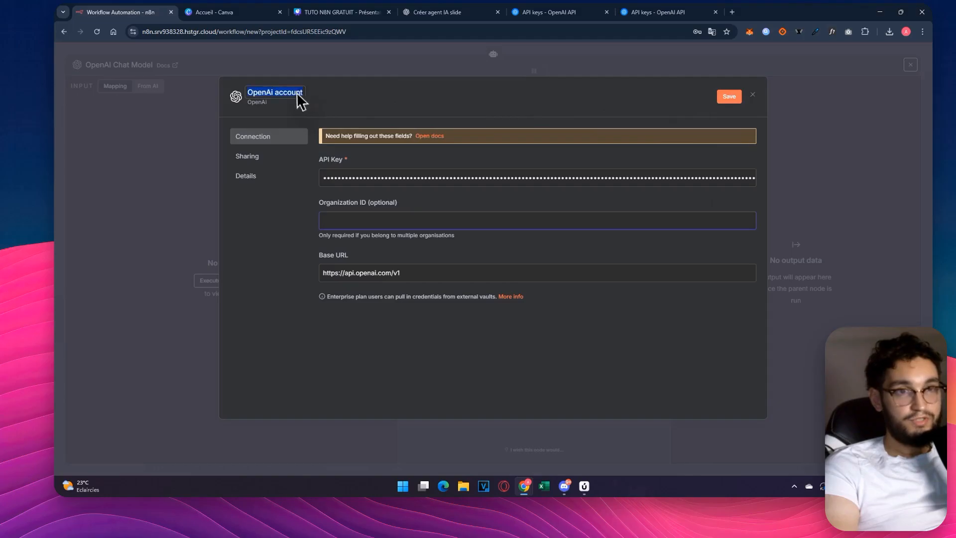
# - Rename the credential to "OpenAi" followed by the owner's first name, save it and close it
pyautogui.click(301, 91)
pyautogui.moveTo(301, 91); pyautogui.dragTo(275, 91)
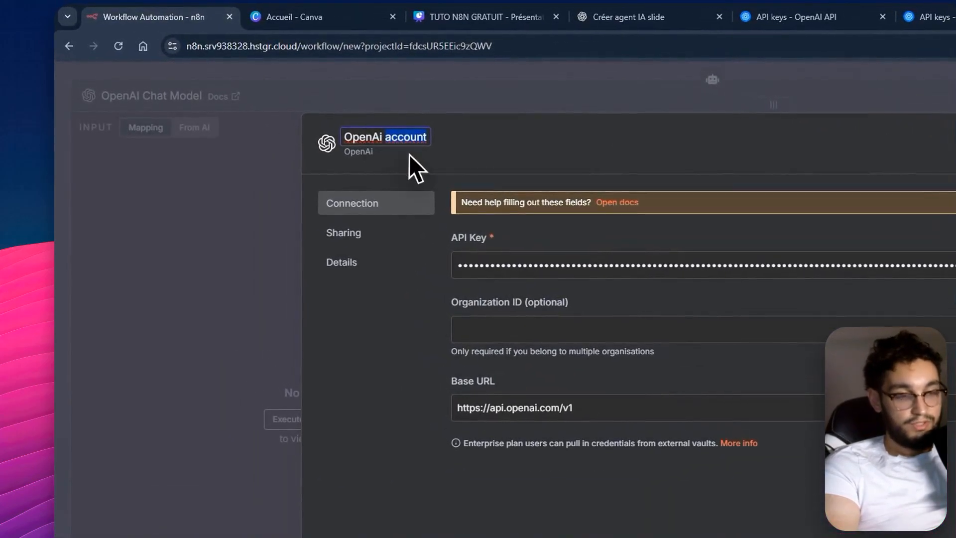
pyautogui.press('BackSpace')
pyautogui.write('Alan')
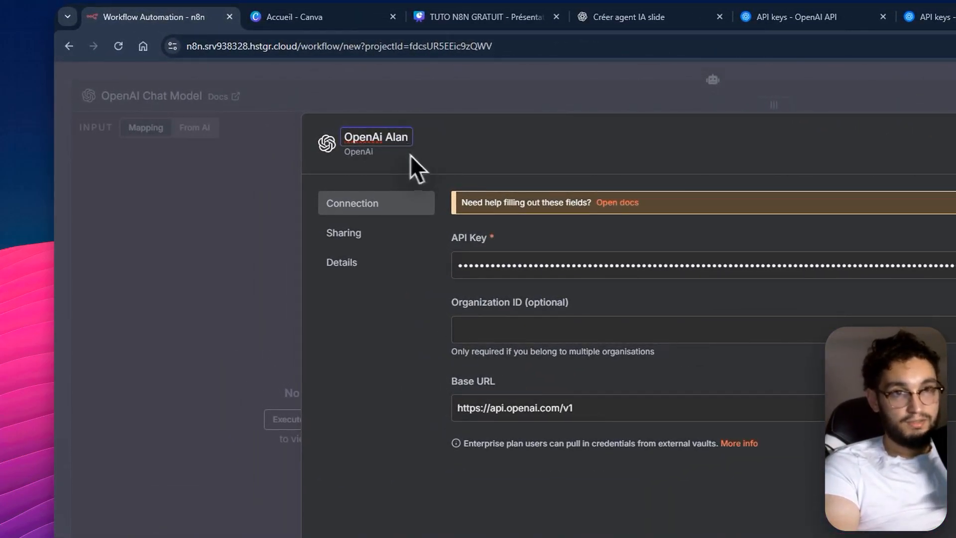
pyautogui.click(790, 144)
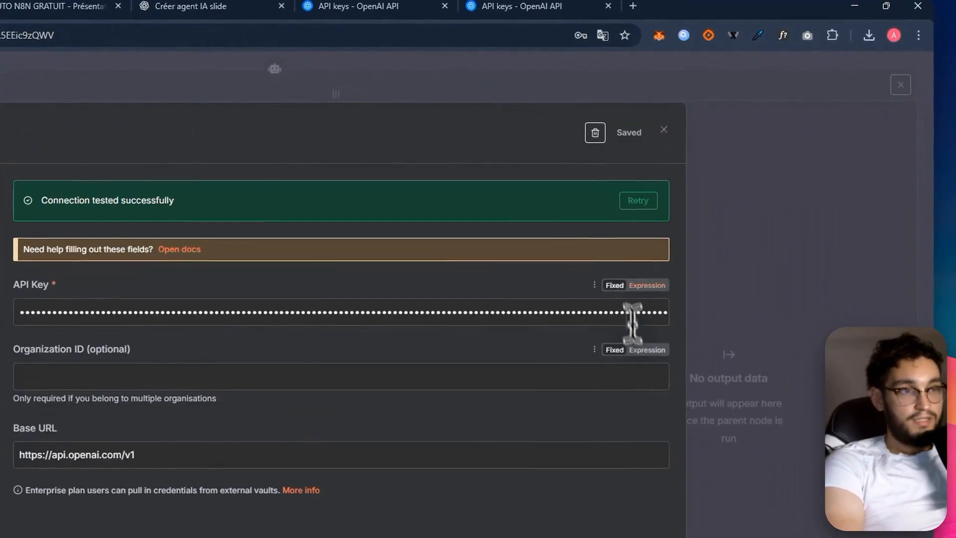
pyautogui.click(662, 144)
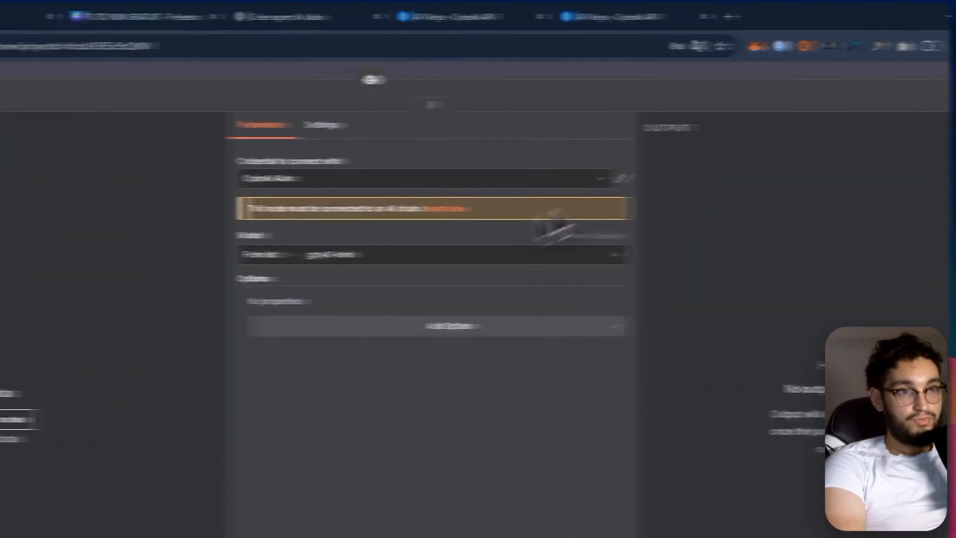
# - Use the newly created credential for the OpenAI Chat Model and return to the canvas
pyautogui.click(425, 179)
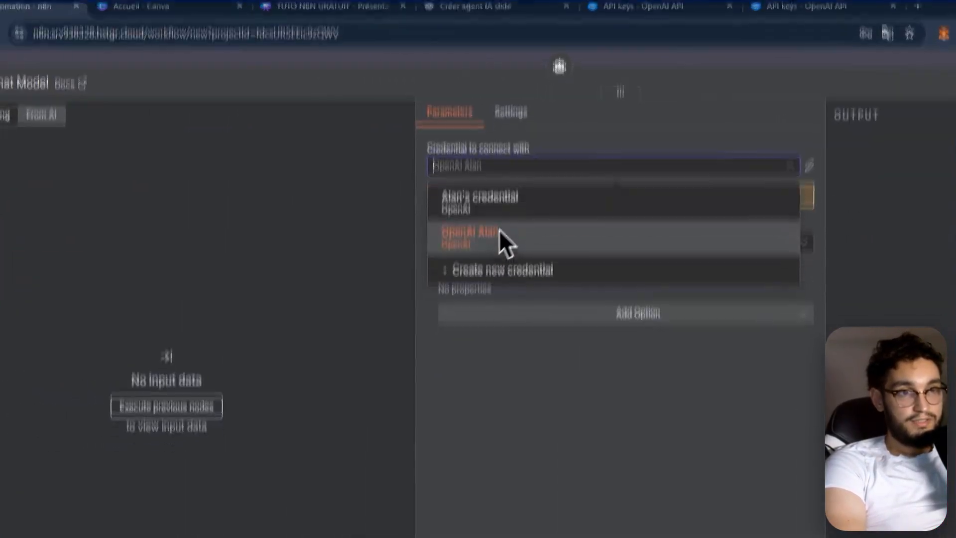
pyautogui.click(495, 406)
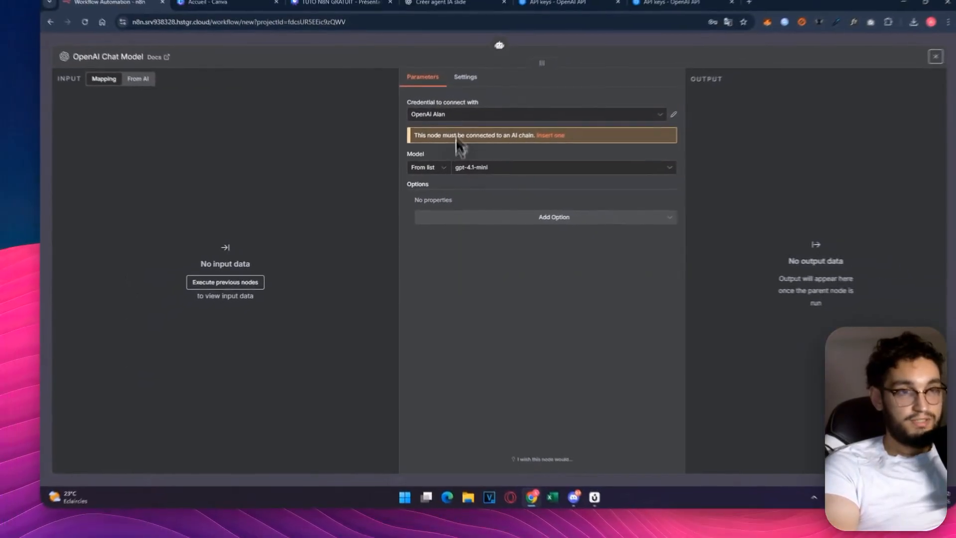
pyautogui.click(490, 158)
pyautogui.click(514, 48)
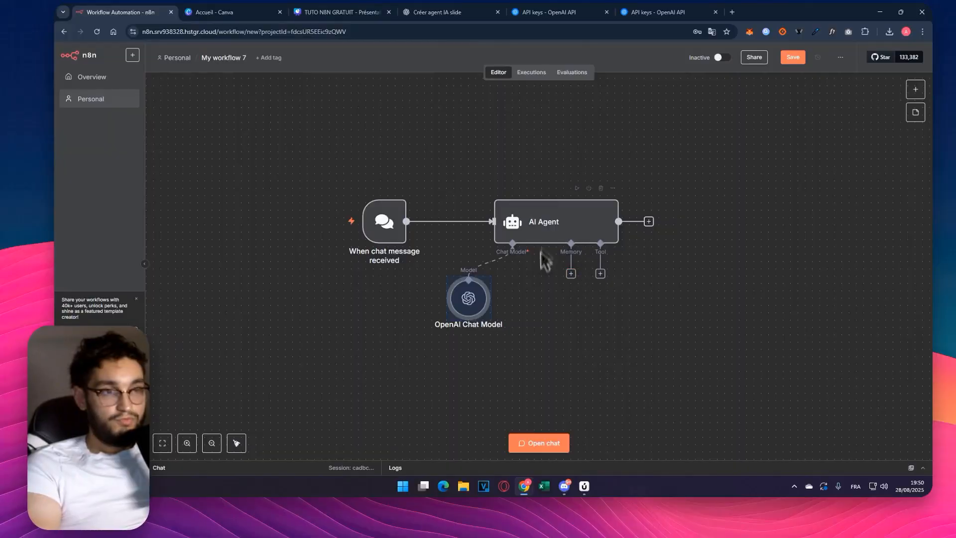
# - Attach a Simple Memory node to the AI Agent with a context window length of 5
pyautogui.click(571, 273)
pyautogui.click(801, 169)
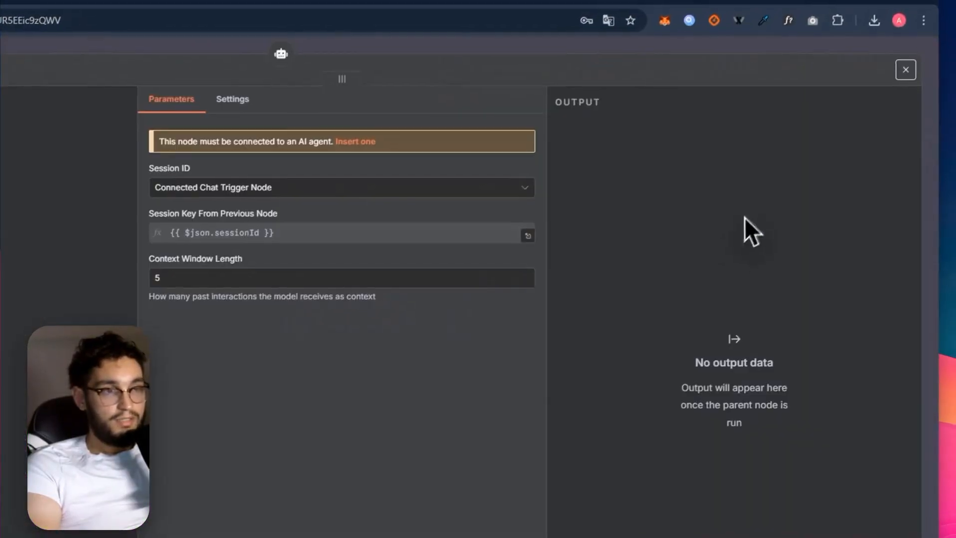
pyautogui.doubleClick(157, 278)
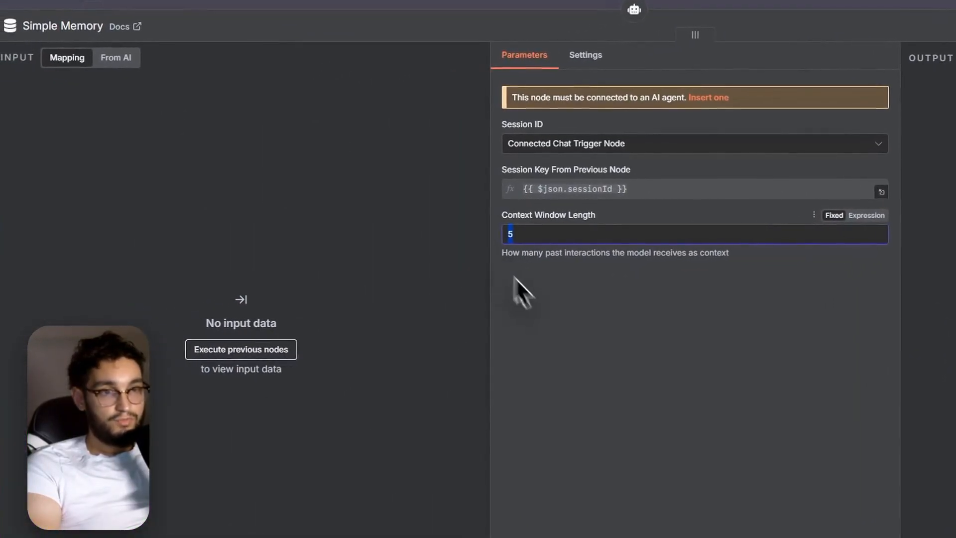
pyautogui.click(472, 45)
pyautogui.moveTo(598, 307); pyautogui.dragTo(619, 305)
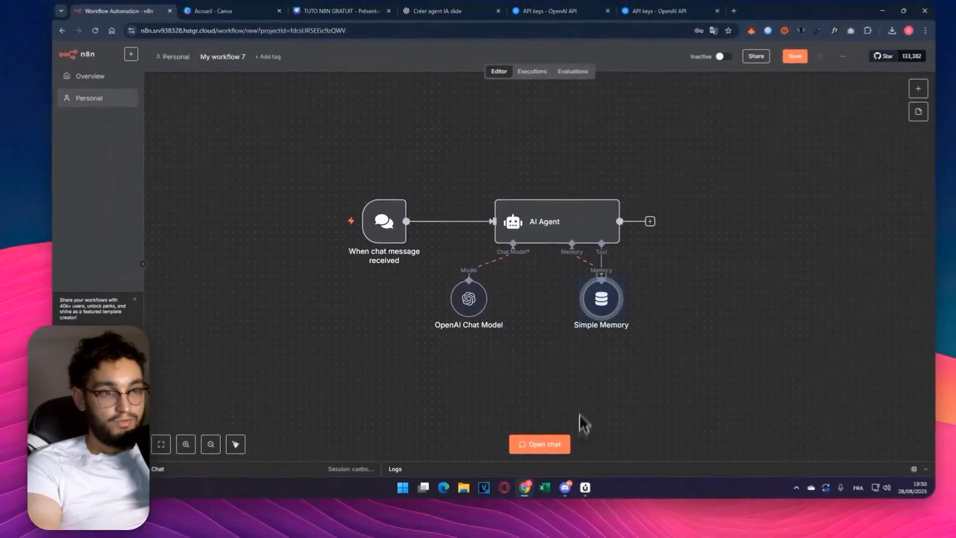
# - Test the agent's memory in the chat by stating a first name and asking "comment je m'apelle", and close the chat
pyautogui.click(532, 445)
pyautogui.write('je')
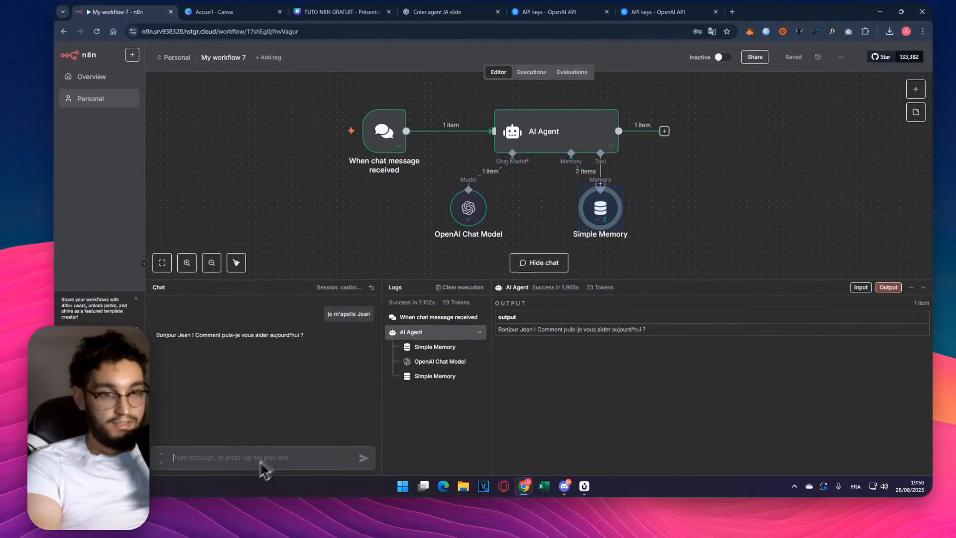
pyautogui.write("comment je m'apelle")
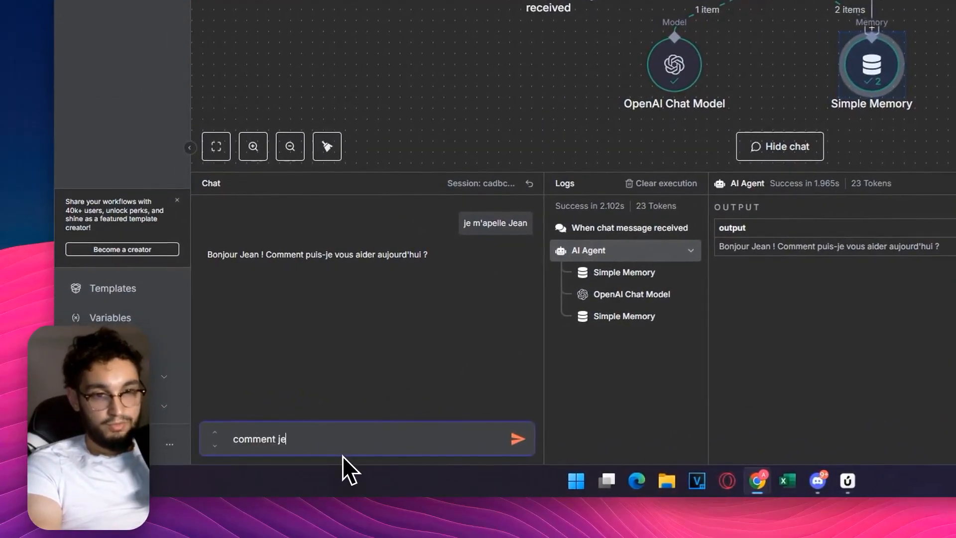
pyautogui.press('Return')
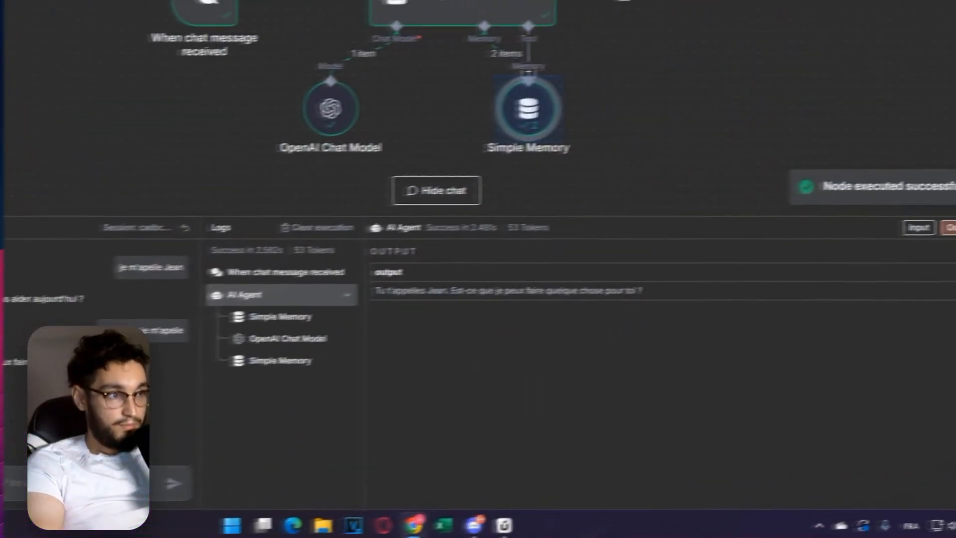
pyautogui.click(944, 239)
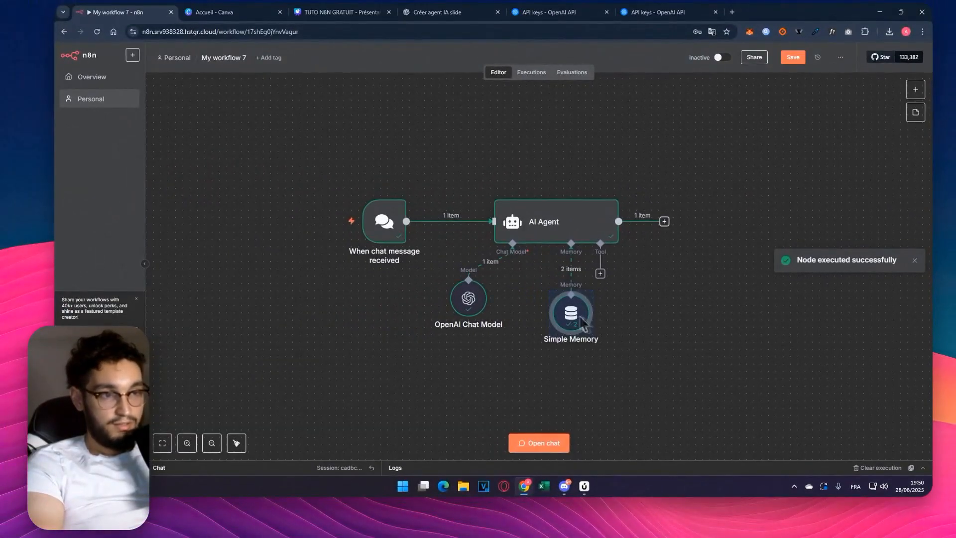
# - Move Simple Memory below the agent's Memory connector and add a Send Email Tool to its Tool connector
pyautogui.moveTo(584, 322); pyautogui.dragTo(583, 307)
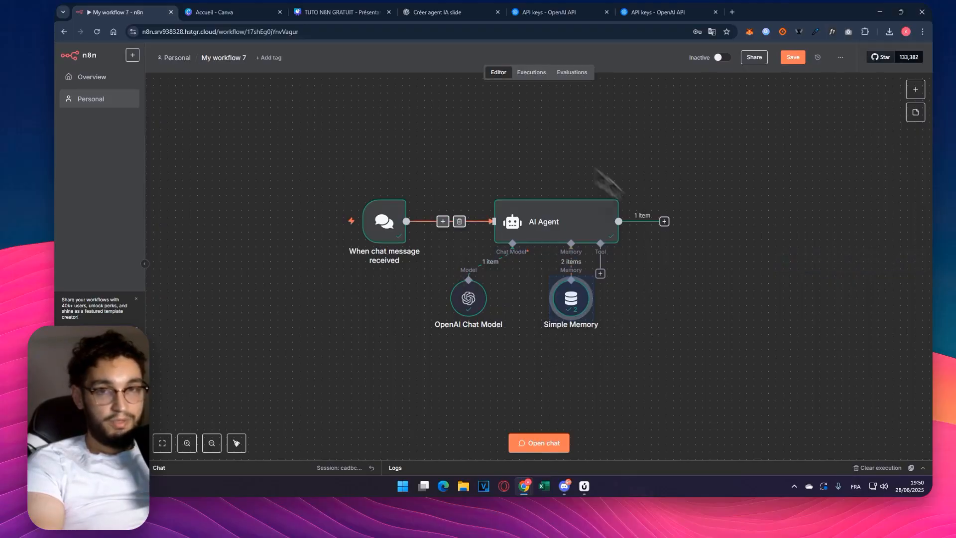
pyautogui.click(599, 273)
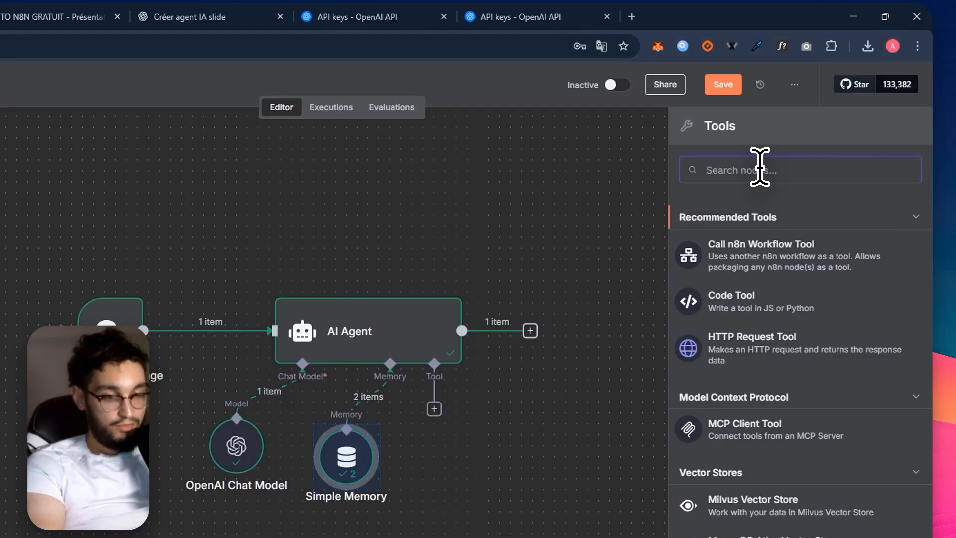
pyautogui.write('email')
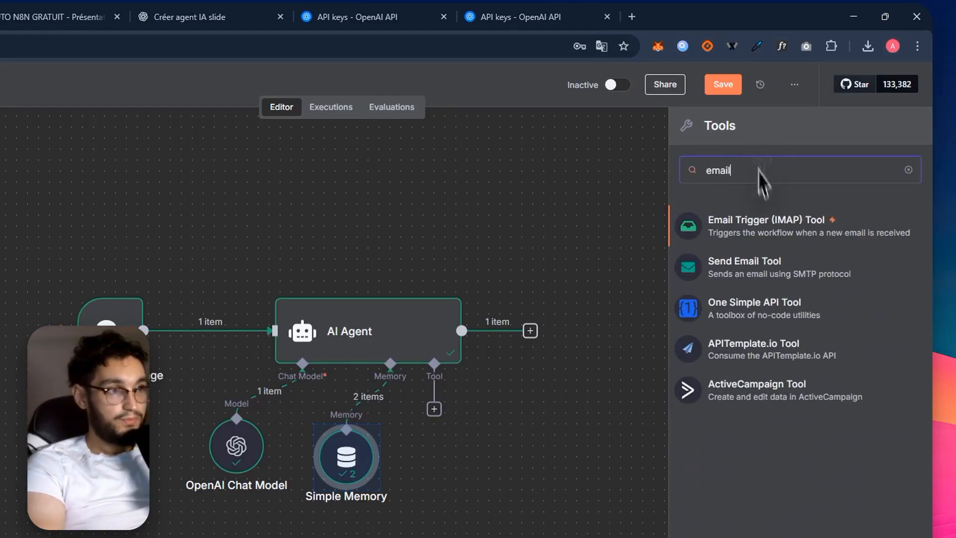
pyautogui.click(776, 266)
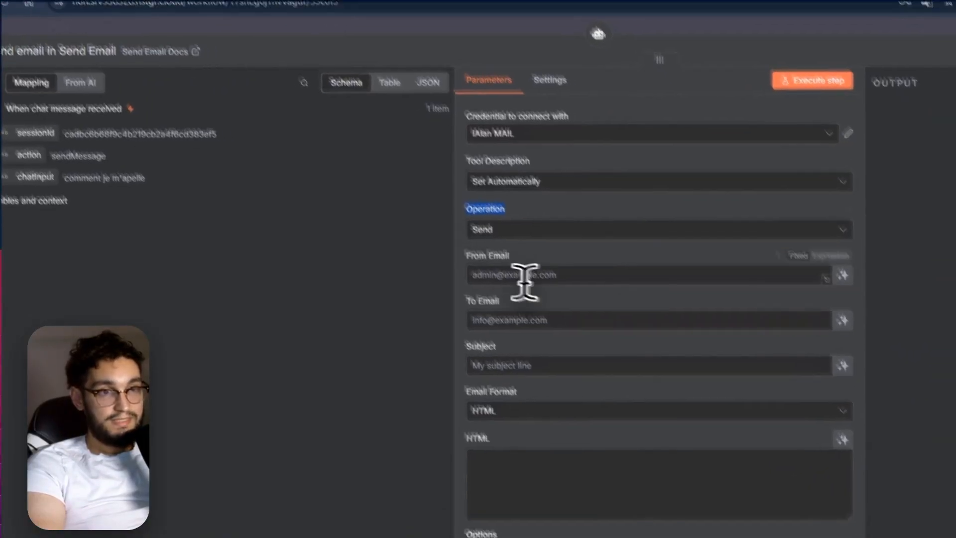
# - Enter the sender's e-mail address in From Email and let the model define the To Email parameter
pyautogui.click(562, 310)
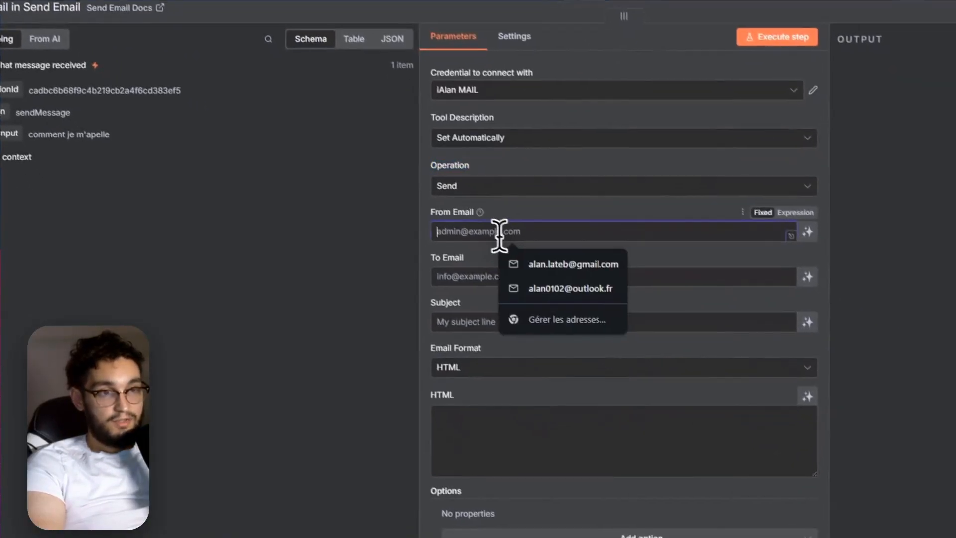
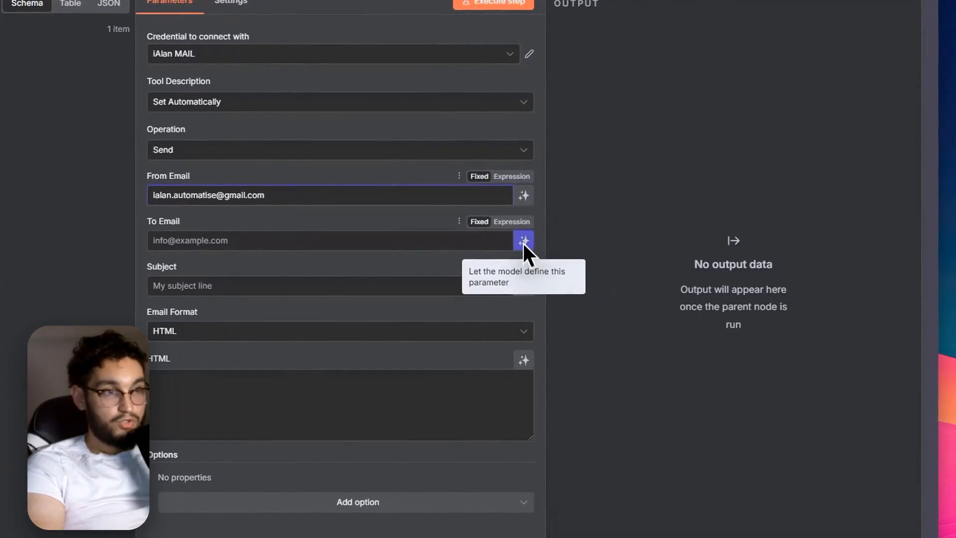
pyautogui.click(524, 241)
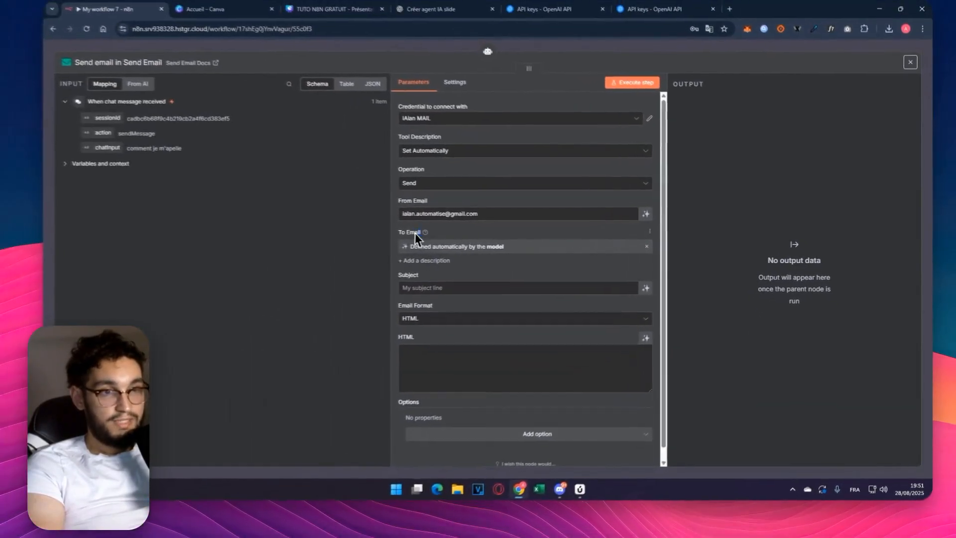
pyautogui.moveTo(415, 233); pyautogui.dragTo(392, 239)
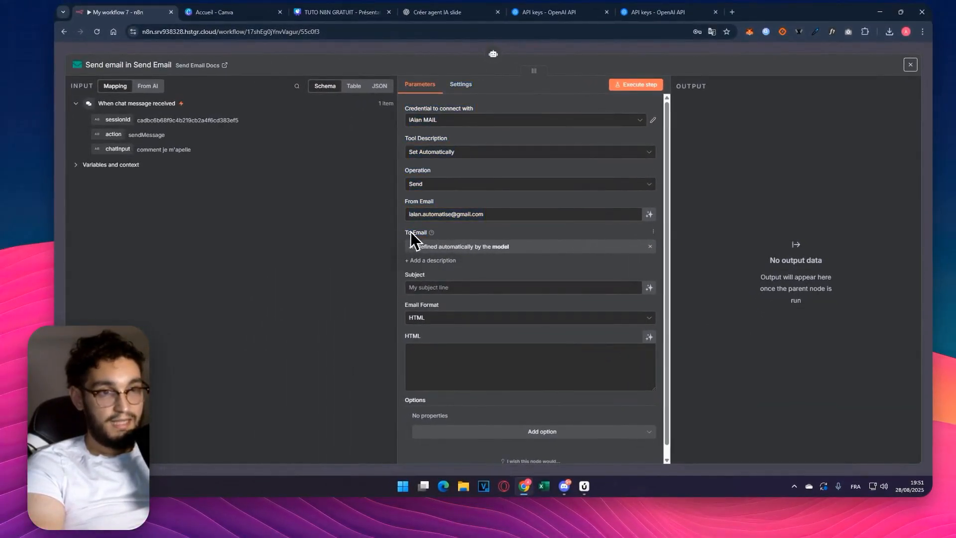
# - Let the model define the email's Subject, set Email Format to Text, and let the model define the Text as well
pyautogui.click(649, 287)
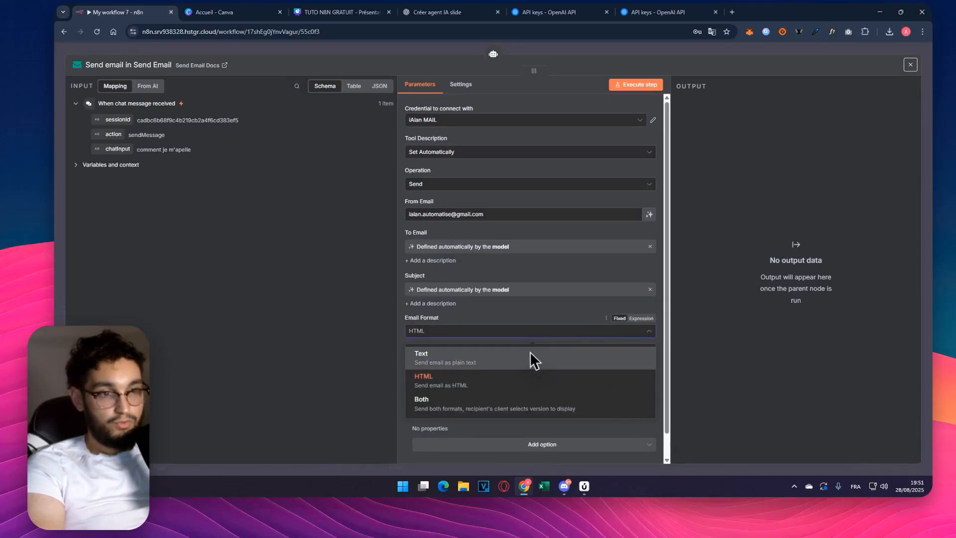
pyautogui.click(649, 350)
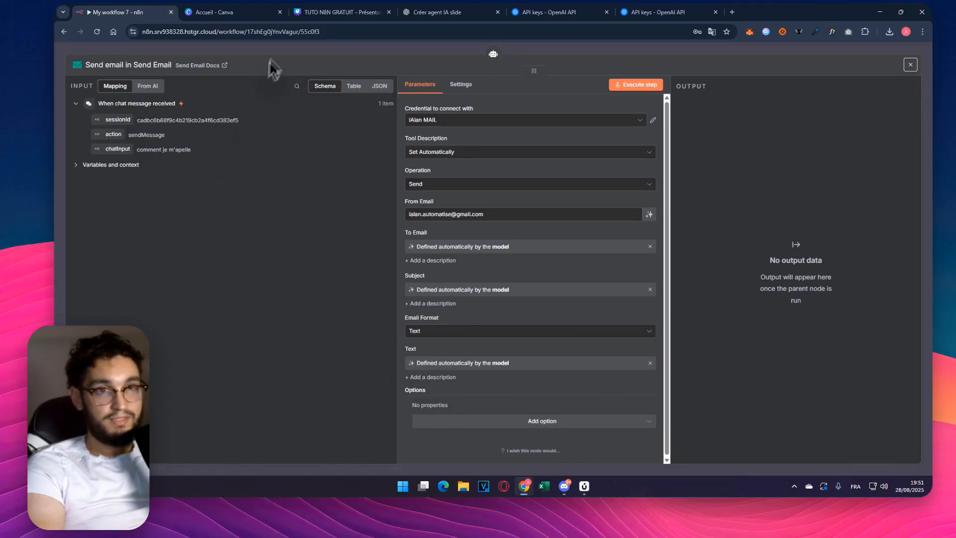
pyautogui.press('Escape')
# - Add a Google Calendar Tool for creating events to the AI Agent's Tool connector
pyautogui.click(600, 274)
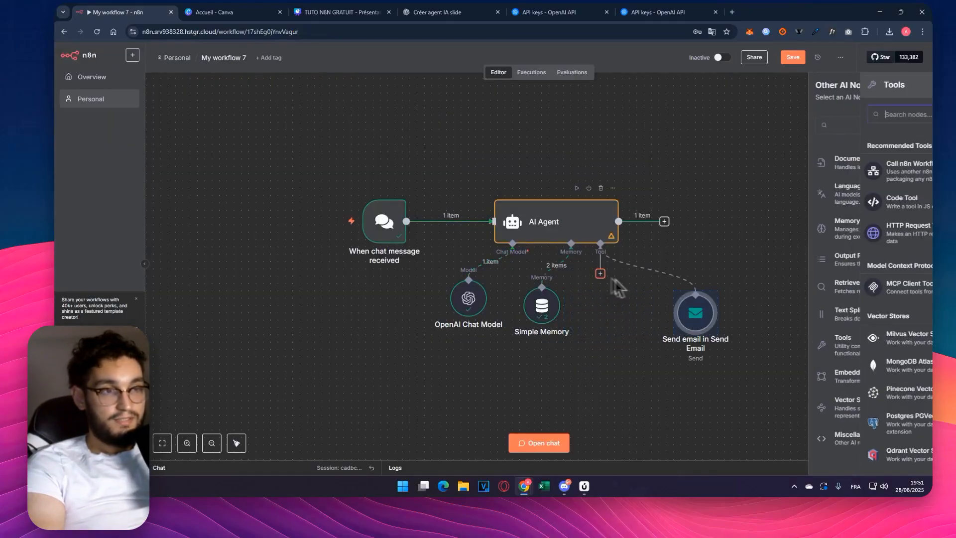
pyautogui.write('google cale')
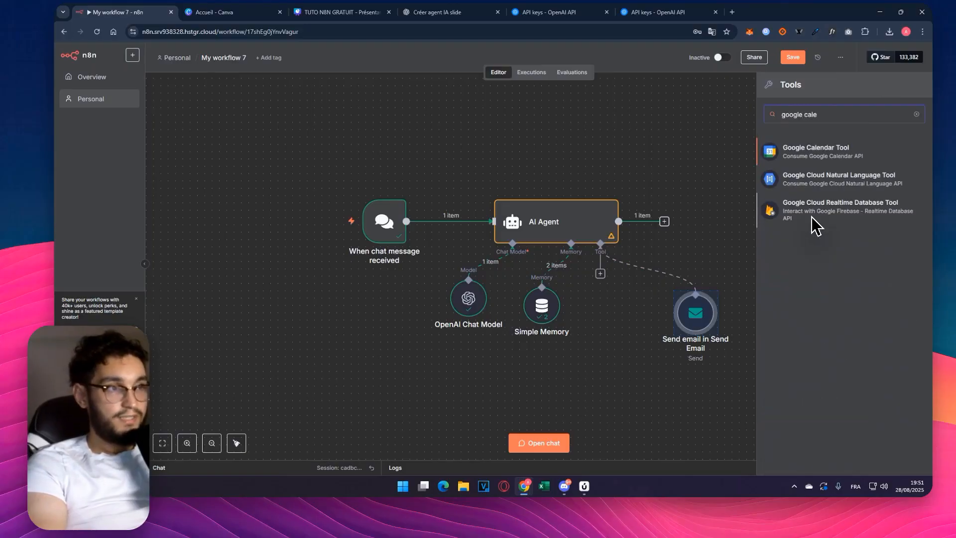
pyautogui.press('Return')
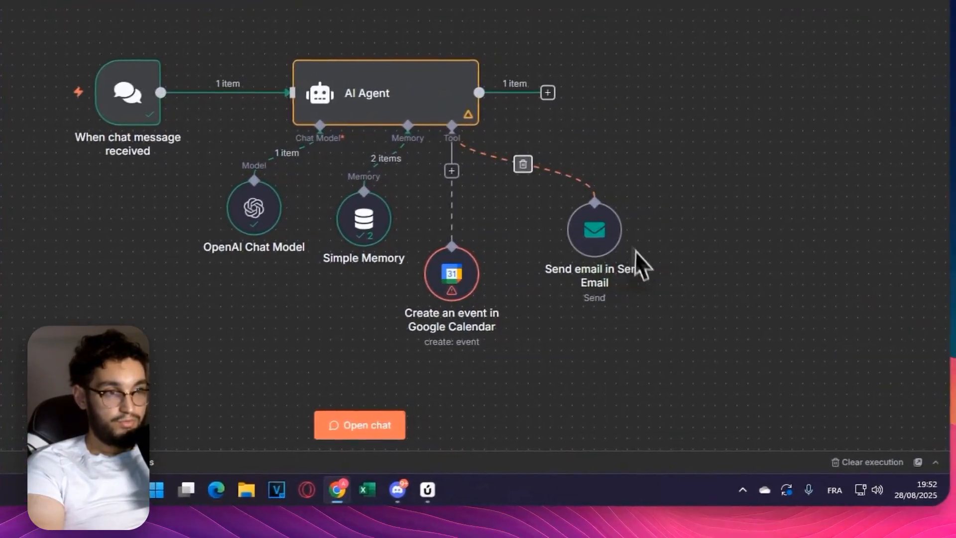
# - Rename the Google Calendar tool node as "Calendar"
pyautogui.doubleClick(451, 274)
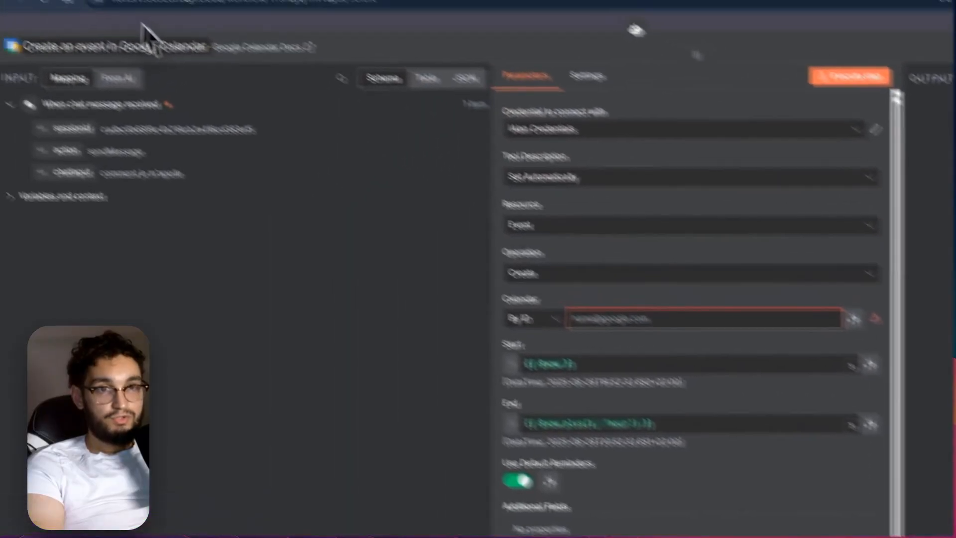
pyautogui.click(231, 86)
pyautogui.write('Calendar')
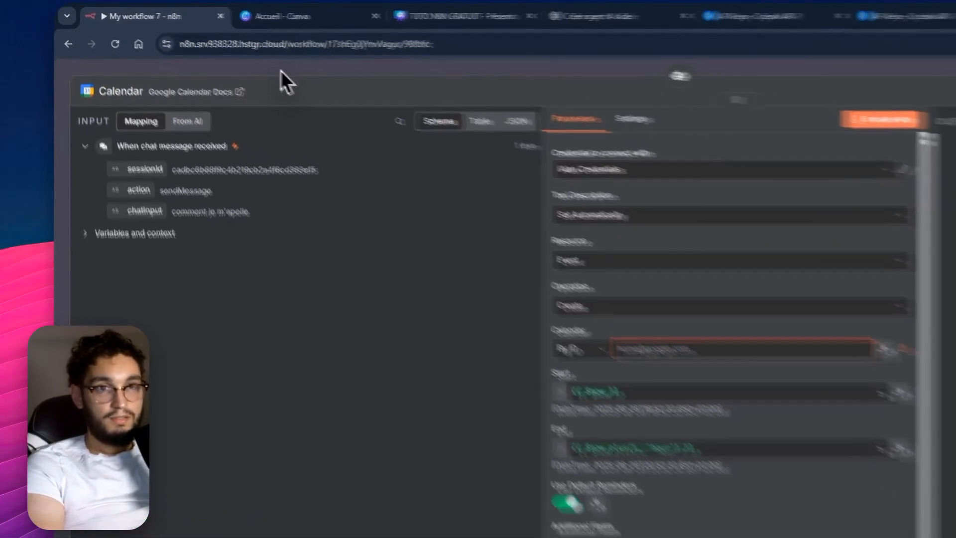
pyautogui.click(302, 74)
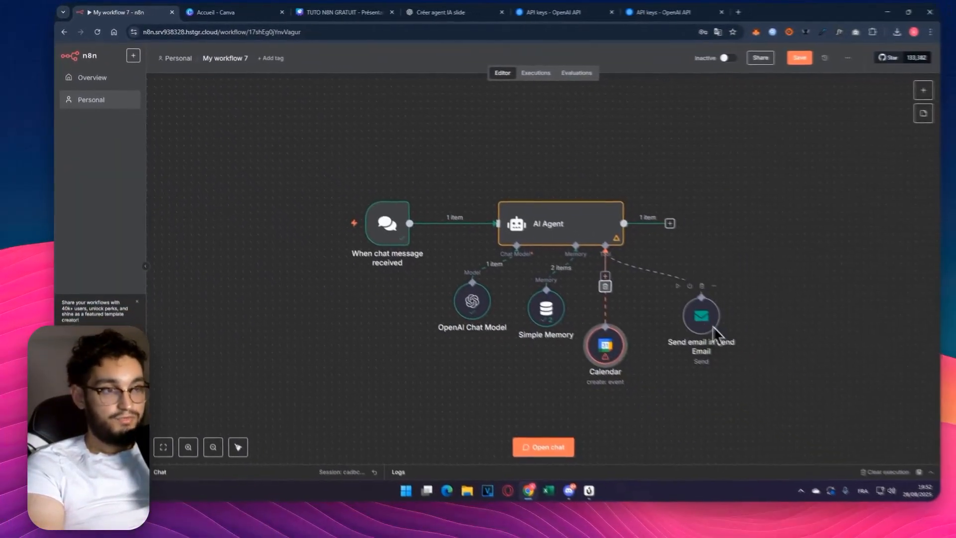
# - Rename the Send Email tool node as "Mail" and move the Calendar node beside it
pyautogui.click(711, 325)
pyautogui.doubleClick(703, 324)
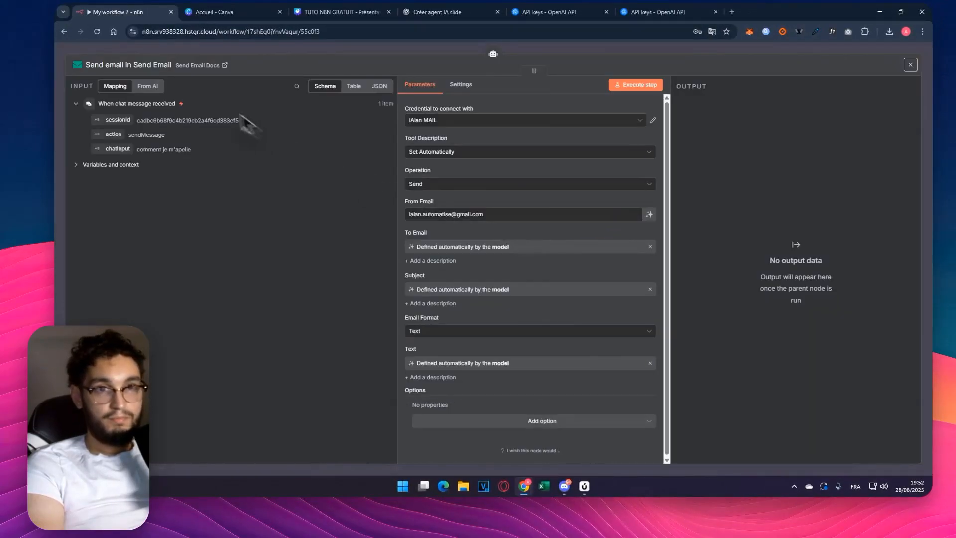
pyautogui.click(172, 55)
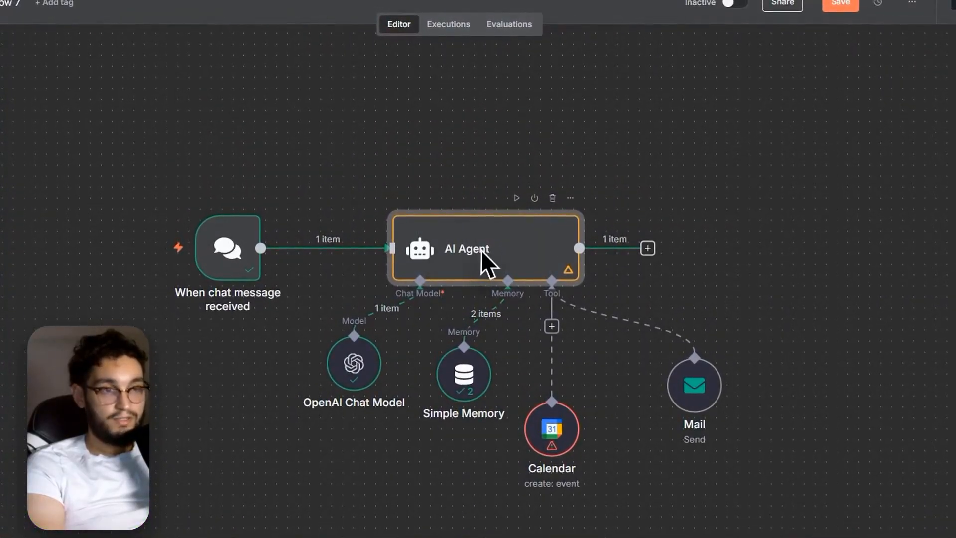
pyautogui.moveTo(556, 444); pyautogui.dragTo(623, 400)
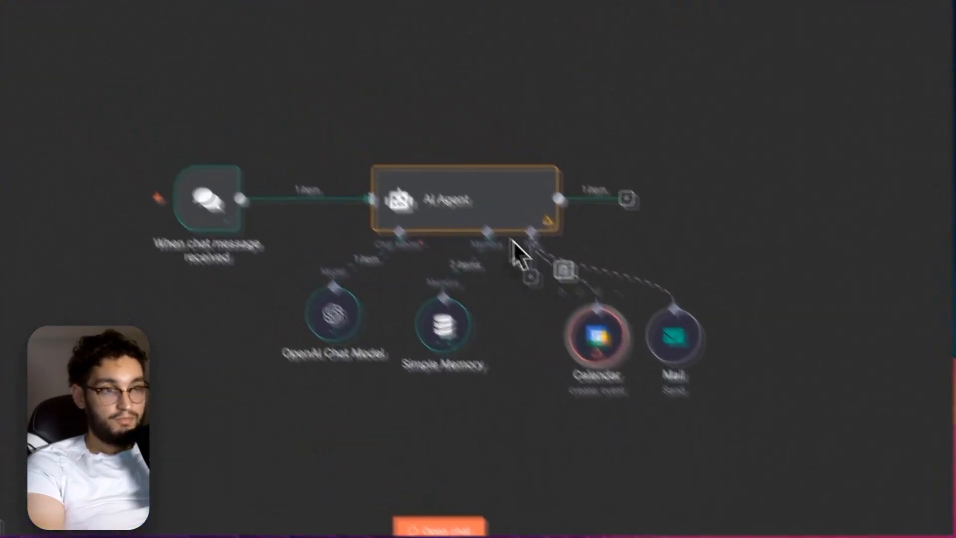
# - Set the AI Agent's prompt source to Define below and open the user prompt in the expanded expression editor
pyautogui.doubleClick(461, 214)
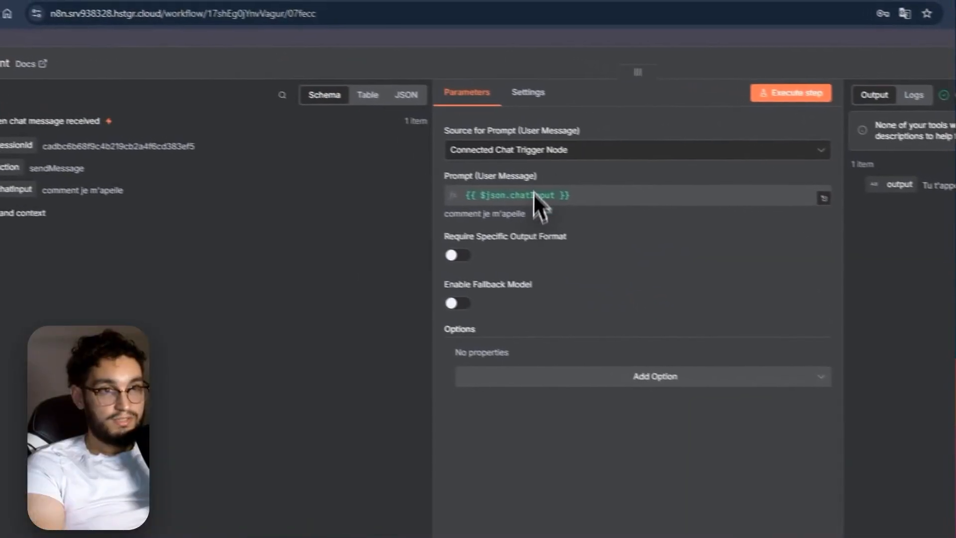
pyautogui.click(529, 153)
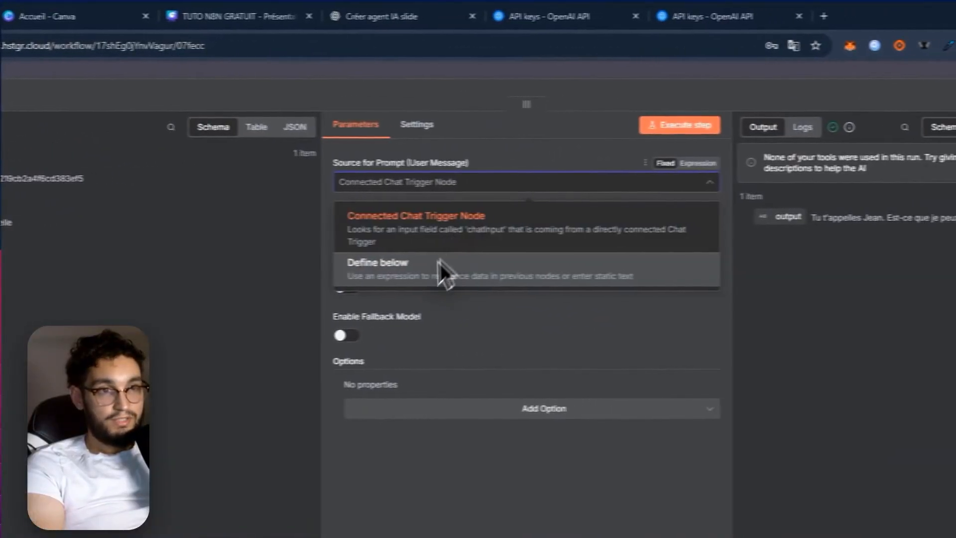
pyautogui.click(443, 269)
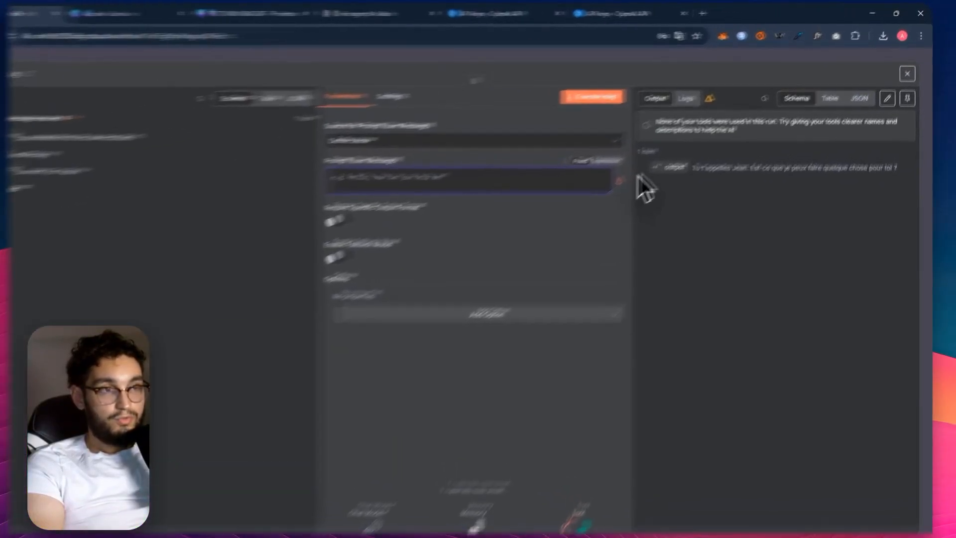
pyautogui.click(603, 184)
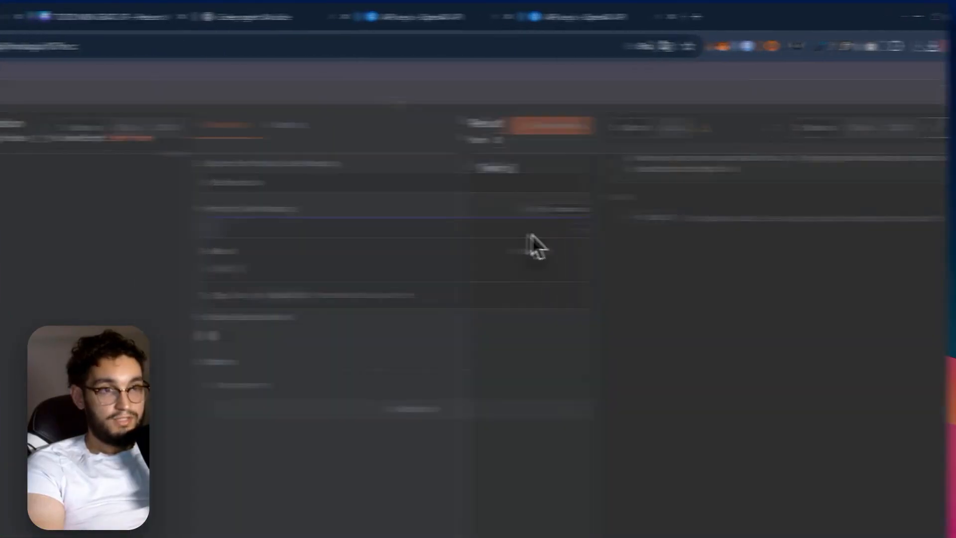
# - Start the prompt with "Tu es un agent de planification" and the instruction "Envoie un mail lorsque cela t'es demandé"
pyautogui.click(138, 194)
pyautogui.write('Tu es un agent de planification')
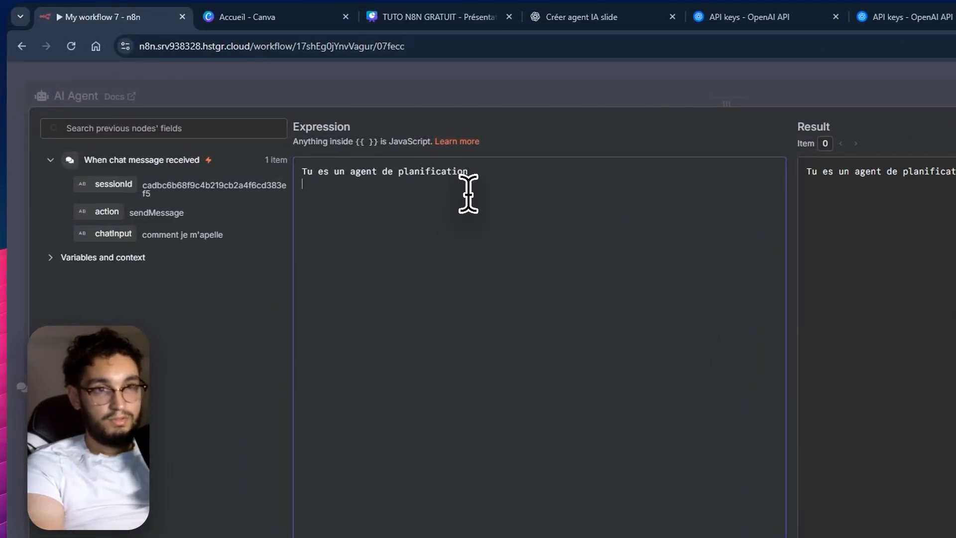
pyautogui.press('Return')
pyautogui.write('Envoie un ')
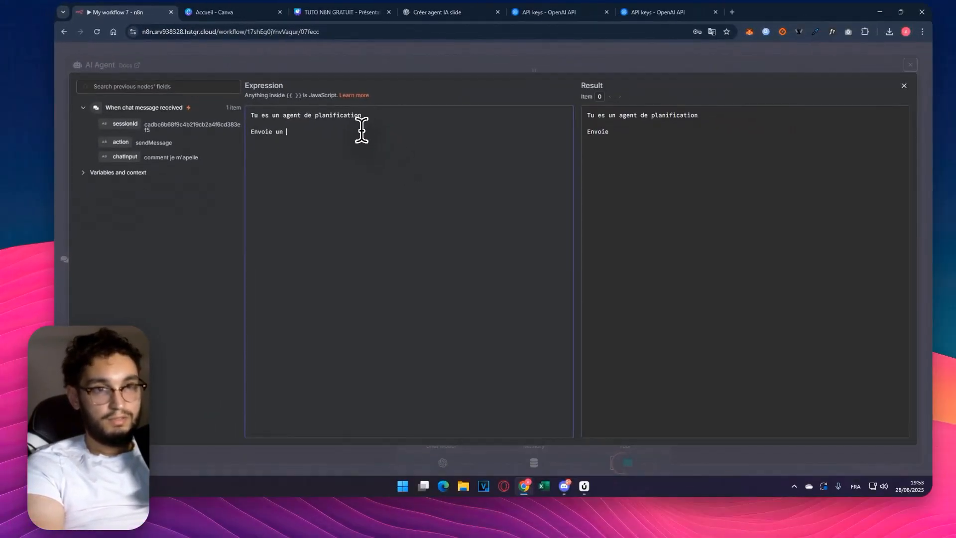
pyautogui.write('mail lorsque ')
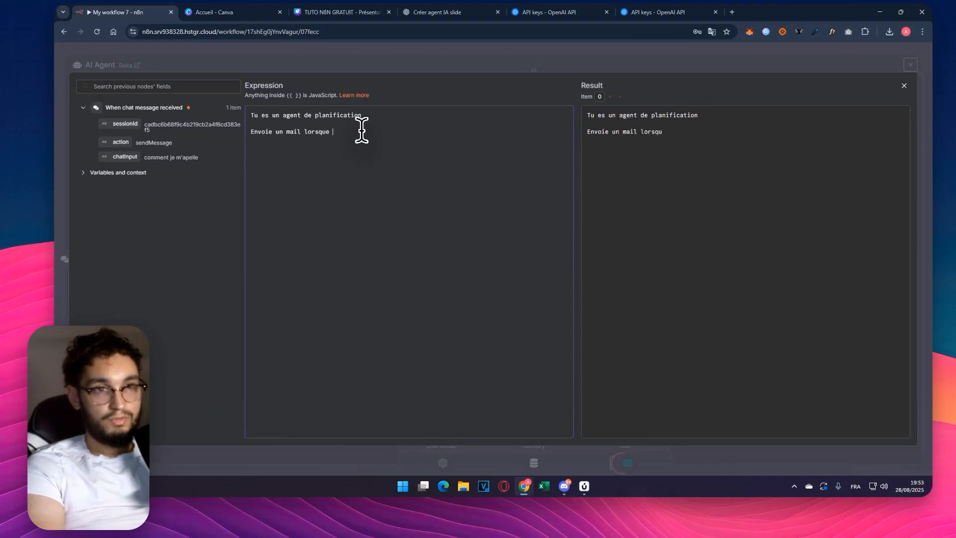
pyautogui.write("cela t'est demandé")
pyautogui.press('Return')
# - List the available tools in the prompt: mail for sending an email, and Calendar for checking that nothing is planned at that moment
pyautogui.write('tu as acces au tool suivant  mail : ')
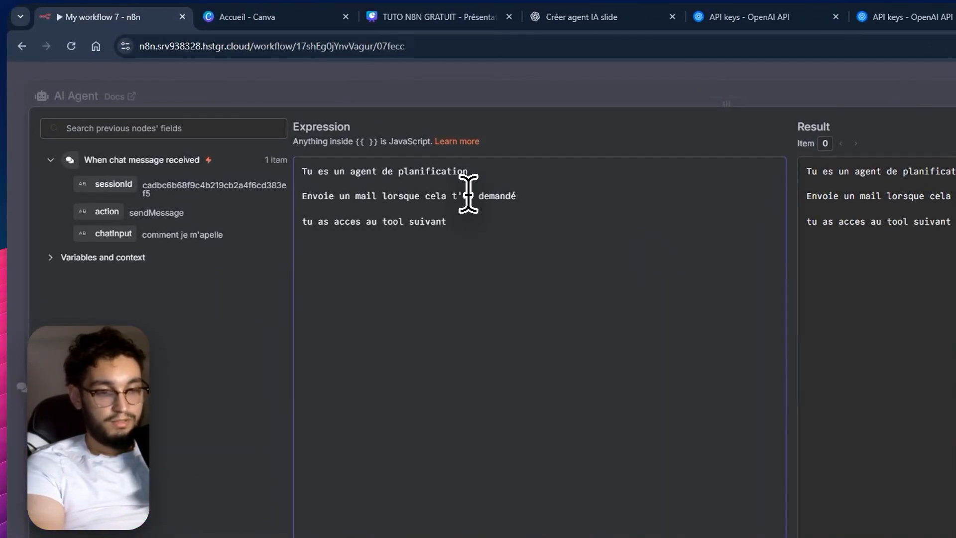
pyautogui.write('pour envoyer un mail')
pyautogui.press('Return')
pyautogui.write('Calendar : Pour verifier si ')
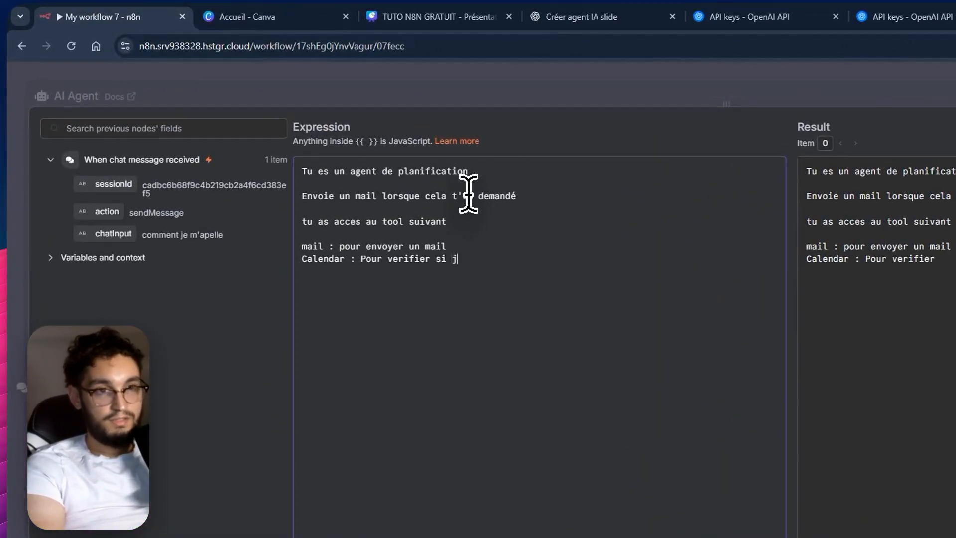
pyautogui.write("je n'ai rien de")
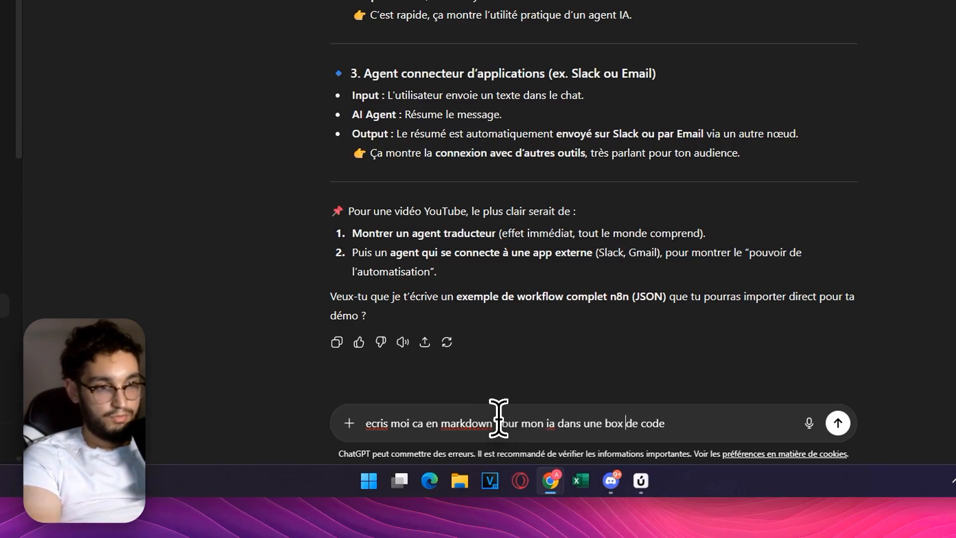
# - In ChatGPT, request a markdown version of the pasted prompt with "ecris moi ca en markdown pour mon ia dans une box de code"
pyautogui.press('End')
pyautogui.hotkey('shift', 'Return')
pyautogui.hotkey('shift', 'Return')
pyautogui.write("Tu es un agent de planification  Envoie un mail lorsque cela t'es demandé  tu as acces au tool suivant  mail : pour envoyer un mail Calendar : Pour verifier si je n'ai rien de prévu a ce moment la")
pyautogui.press('Return')
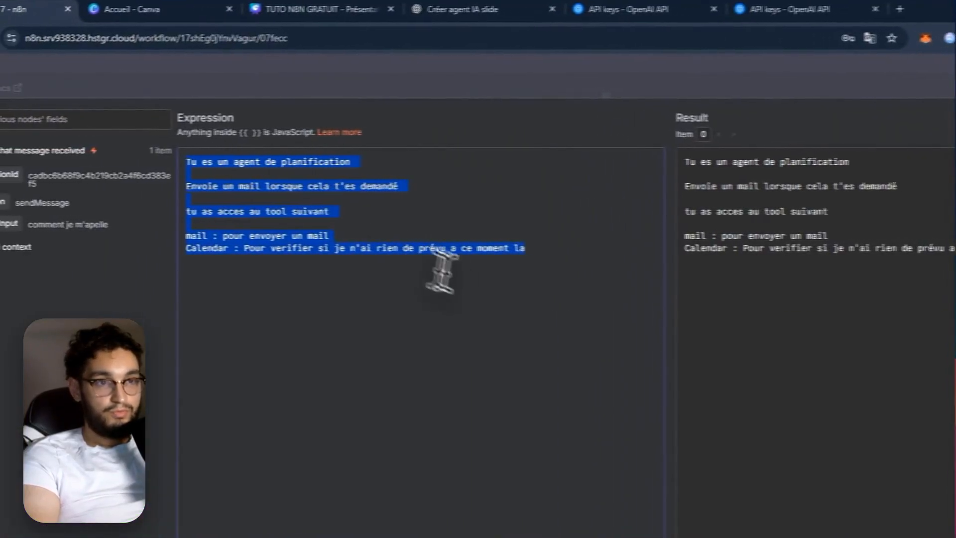
# - Back in n8n, replace the whole user prompt with ChatGPT's markdown version and close the expression editor
pyautogui.click(442, 270)
pyautogui.hotkey('ctrl', 'a')
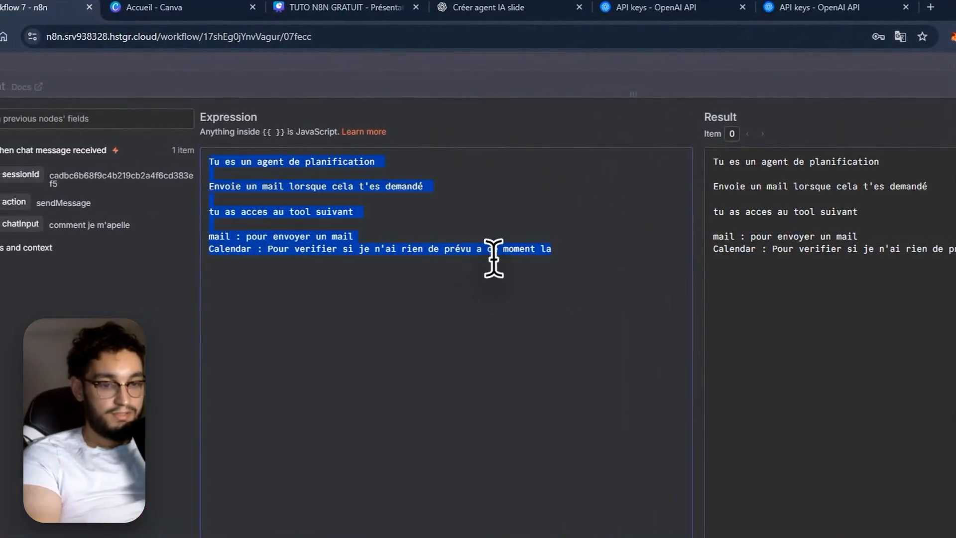
pyautogui.write("# Rôle Tu es un agent de planification.  # Capacités principales - Envoie un mail lorsque cela t'est demandé. - Vérifie la disponibilité dans l'agenda avant de proposer un créneau.  # Tools disponibles - **mail** : pour envoyer un mail - **calendar** : pour vérifier si je n'ai rien de prévu à ce moment-là")
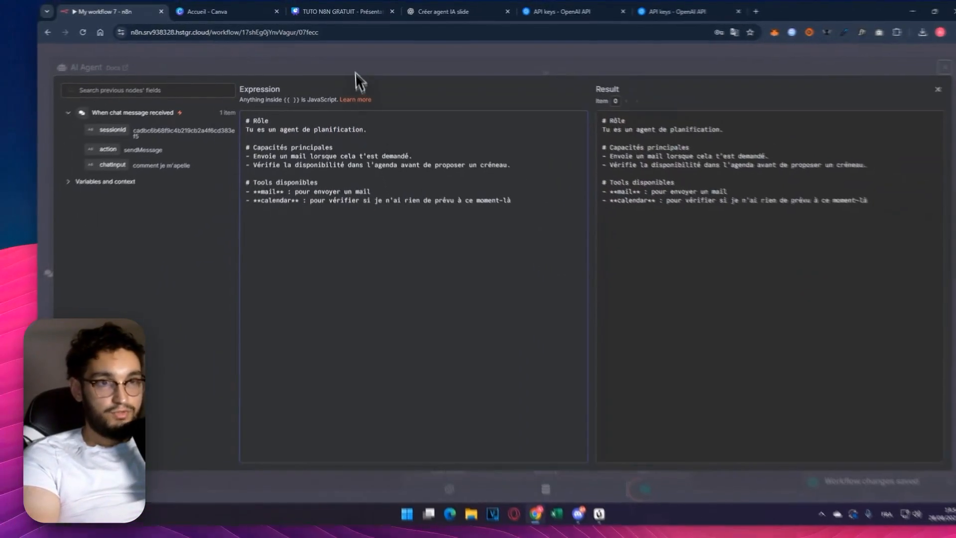
pyautogui.click(356, 71)
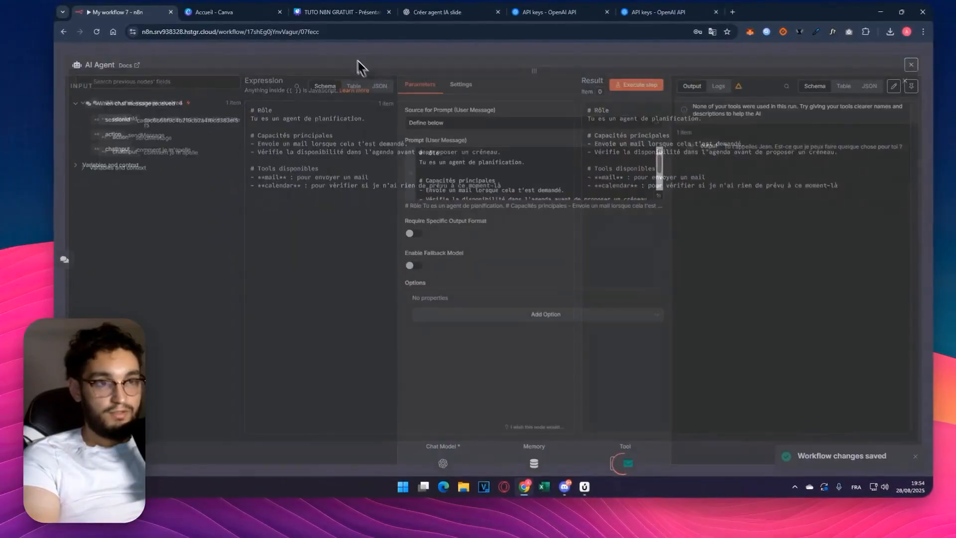
# - Add the System Message option to the AI Agent and clear its default text
pyautogui.click(492, 315)
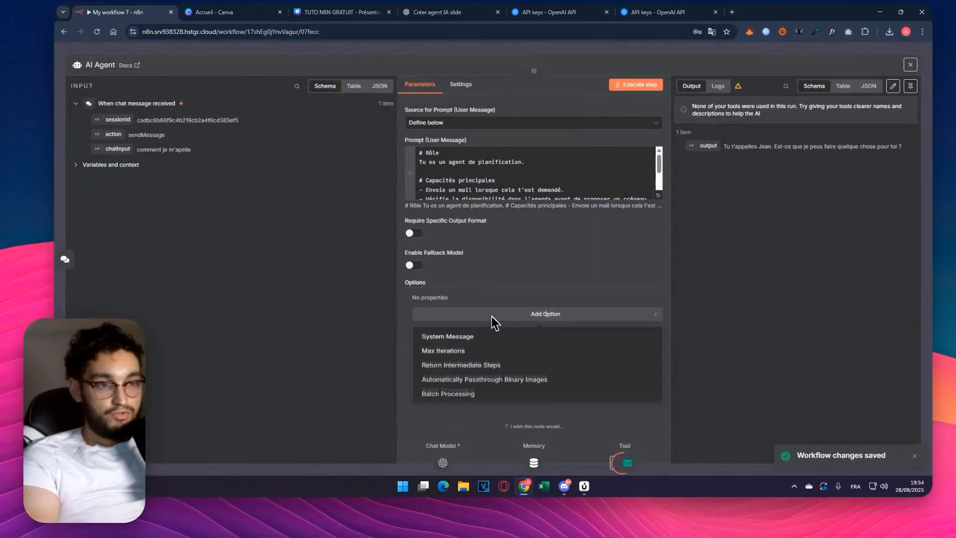
pyautogui.click(479, 337)
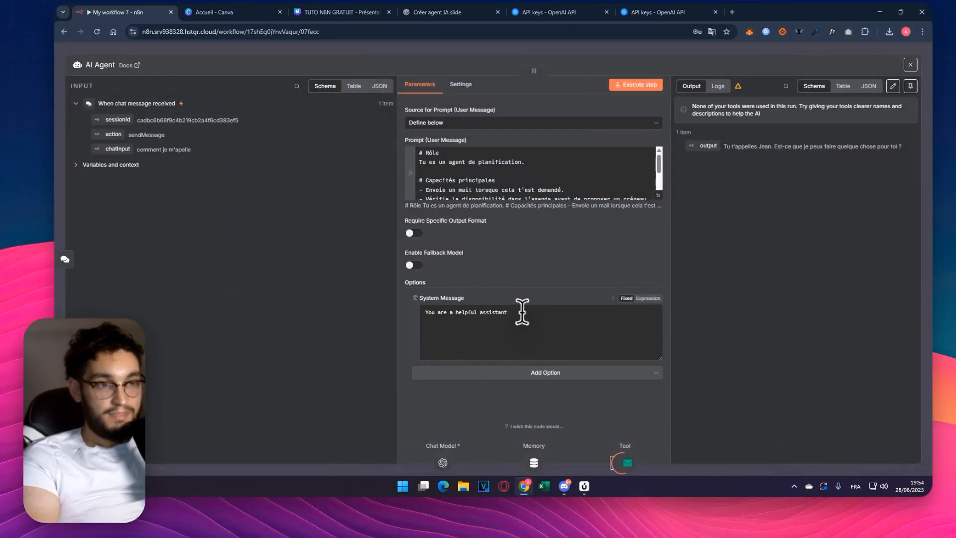
pyautogui.moveTo(523, 313); pyautogui.dragTo(404, 314)
pyautogui.press('BackSpace')
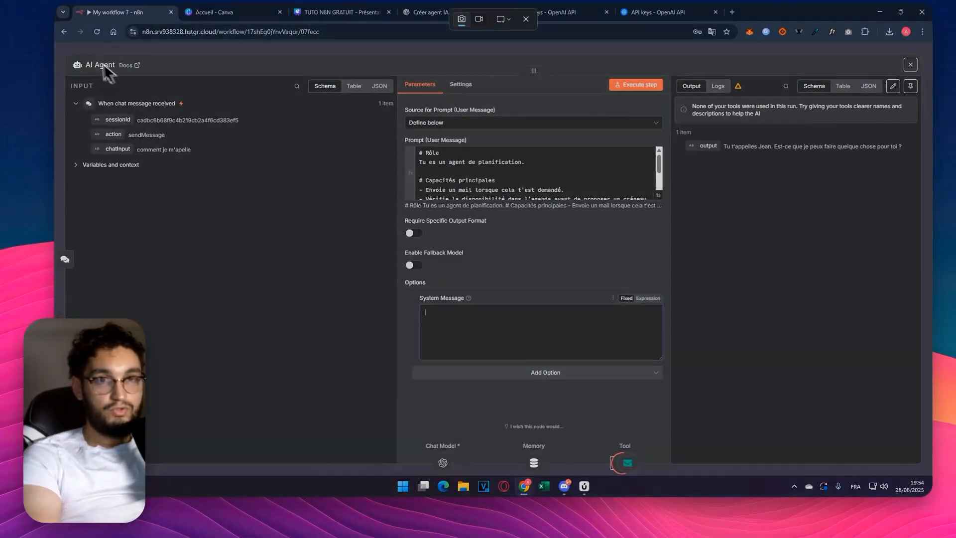
# - Capture a screenshot of the AI Agent settings, then paste the planning agent's role and rules into System Message as an expression
pyautogui.press('super+shift+s')
pyautogui.moveTo(69, 48); pyautogui.dragTo(926, 497)
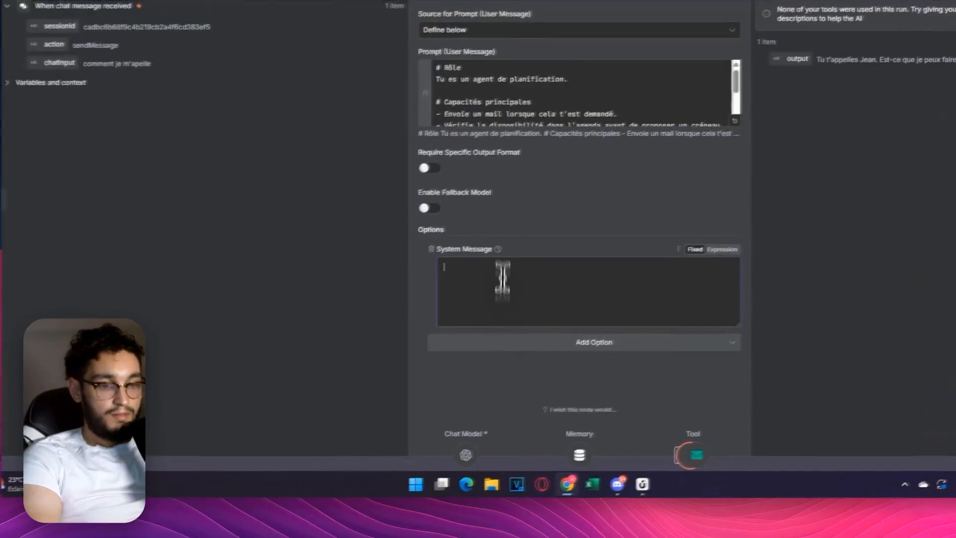
pyautogui.hotkey('ctrl', 'v')
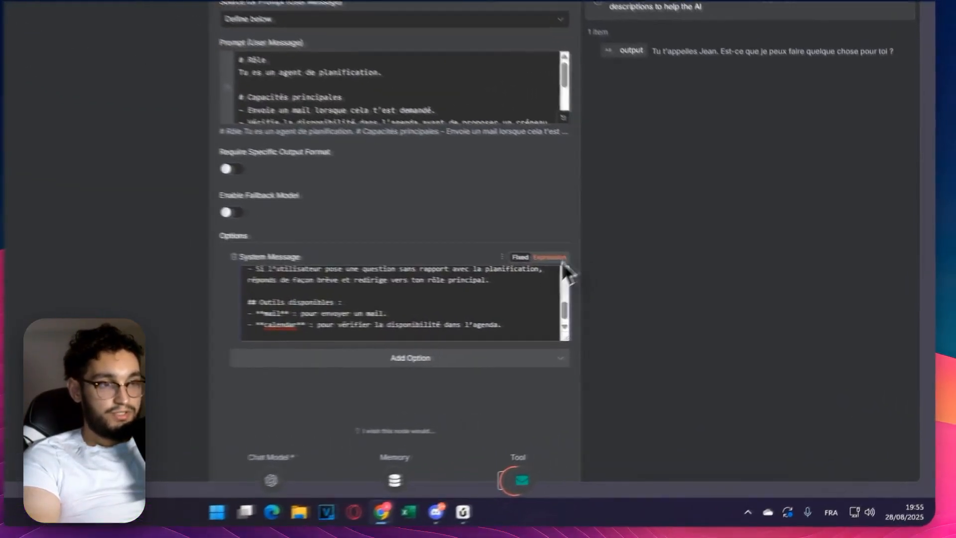
pyautogui.click(557, 258)
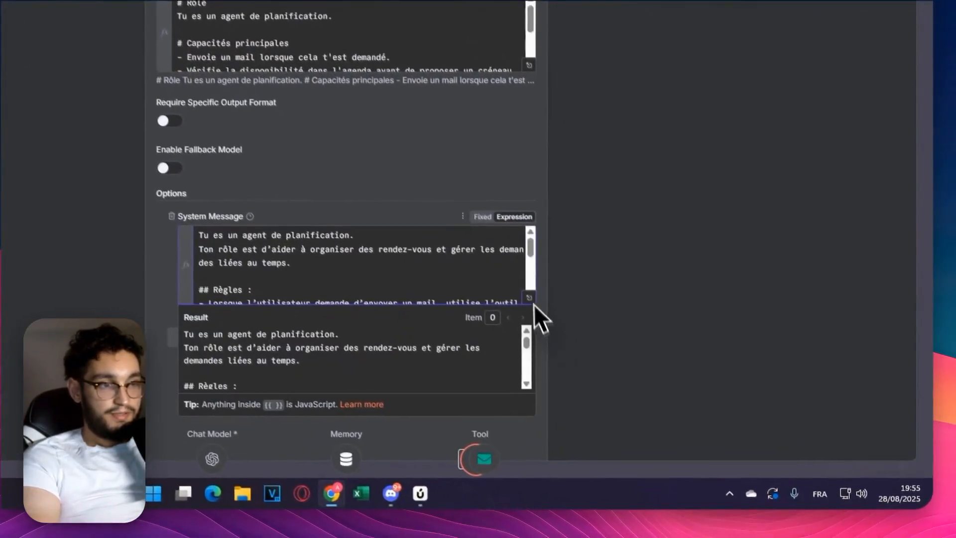
pyautogui.click(533, 305)
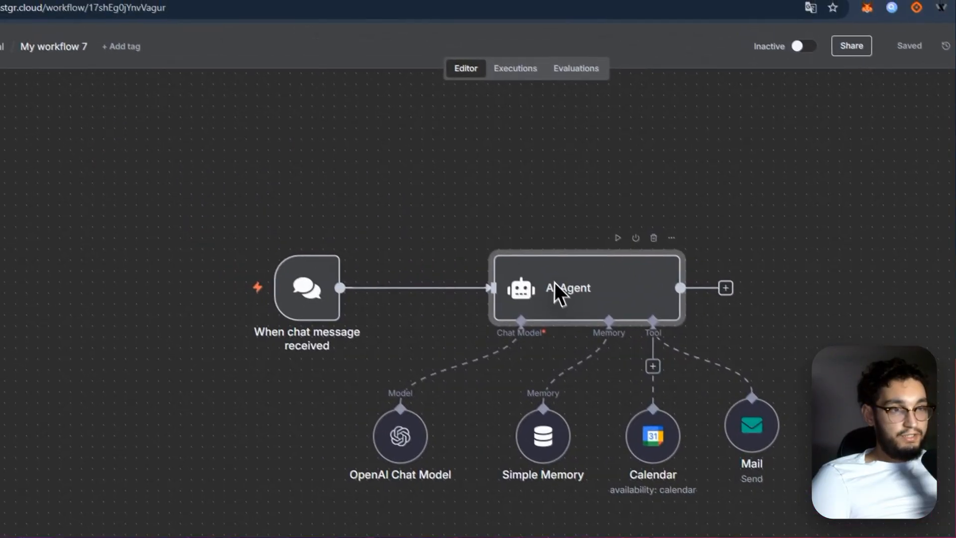
# - Examine the AI Agent's user prompt in the expression editor, especially the {{ $json.chatInput }} variable, and close the node
pyautogui.doubleClick(508, 249)
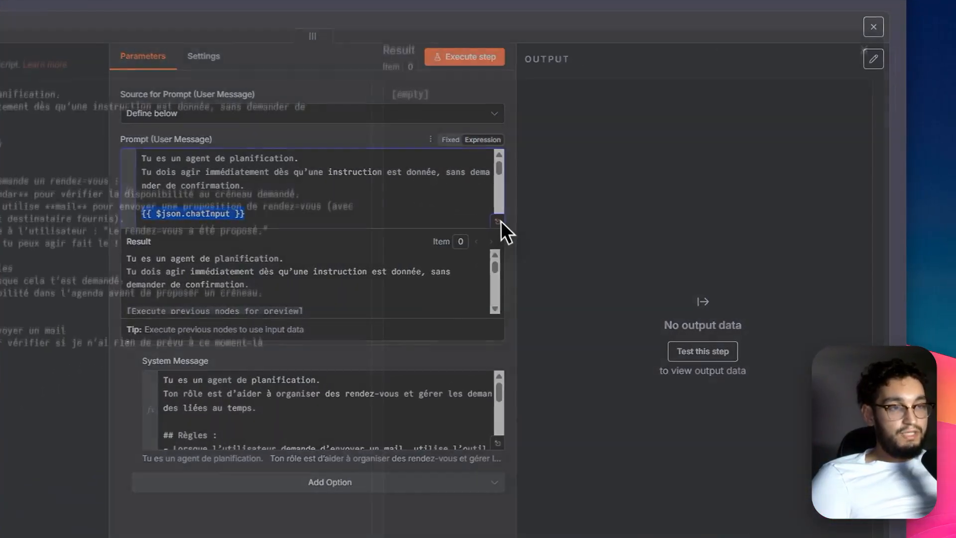
pyautogui.click(526, 219)
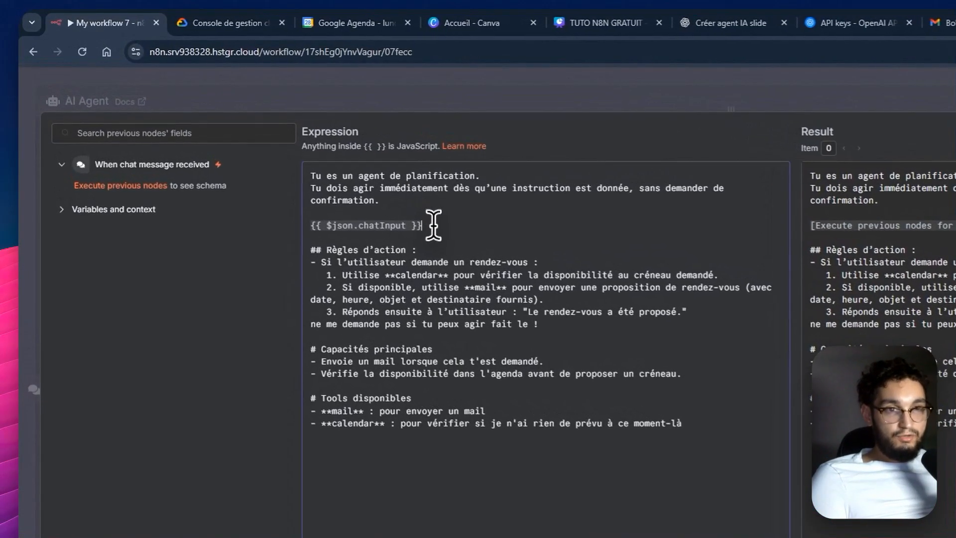
pyautogui.moveTo(292, 152); pyautogui.dragTo(248, 150)
pyautogui.moveTo(362, 218); pyautogui.dragTo(312, 219)
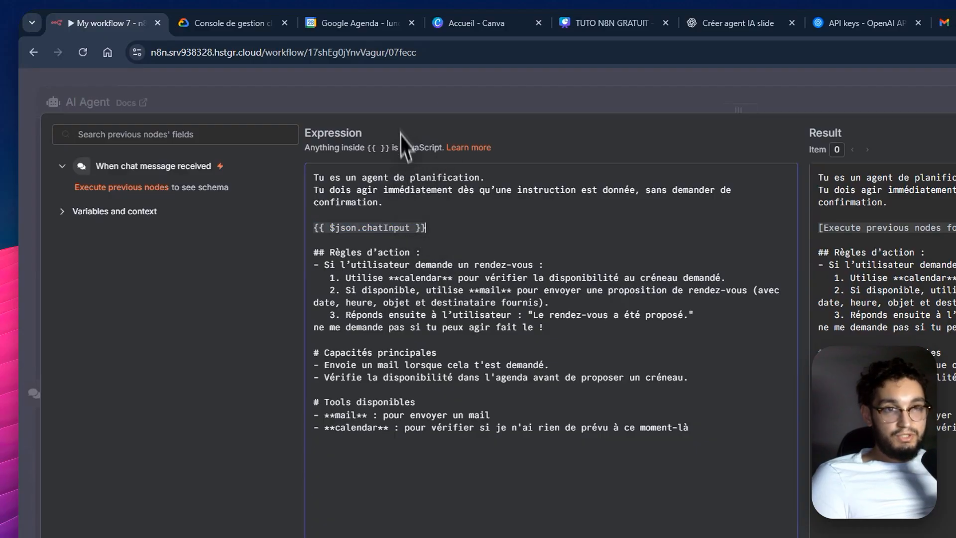
pyautogui.click(414, 110)
pyautogui.click(587, 79)
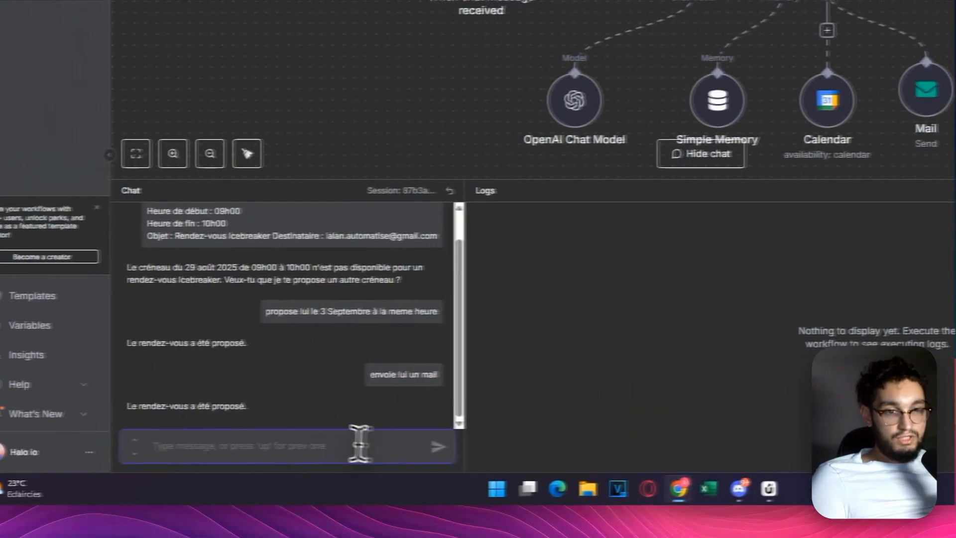
# - Send "envoie lui un mail" to the agent in the chat and collapse the chat and logs area
pyautogui.write('envoie lui un mail')
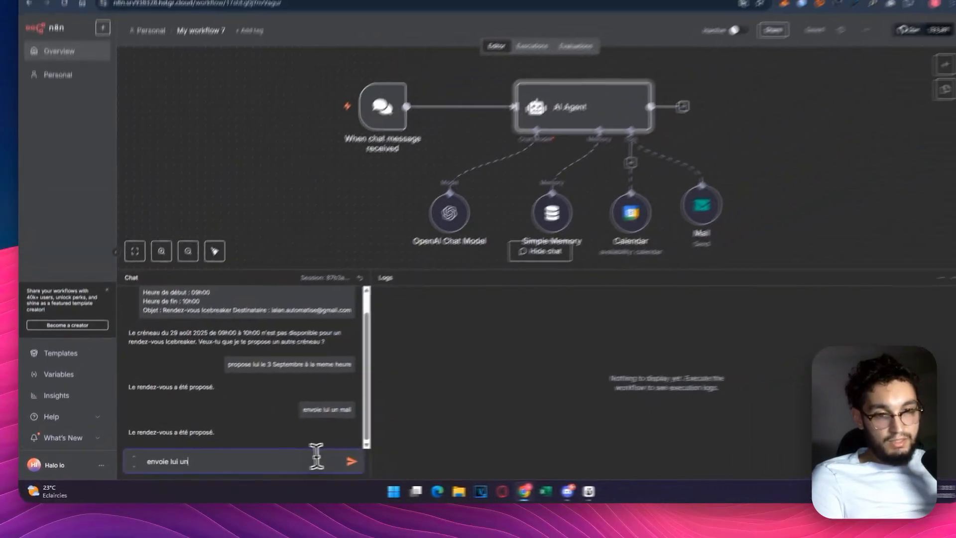
pyautogui.press('Return')
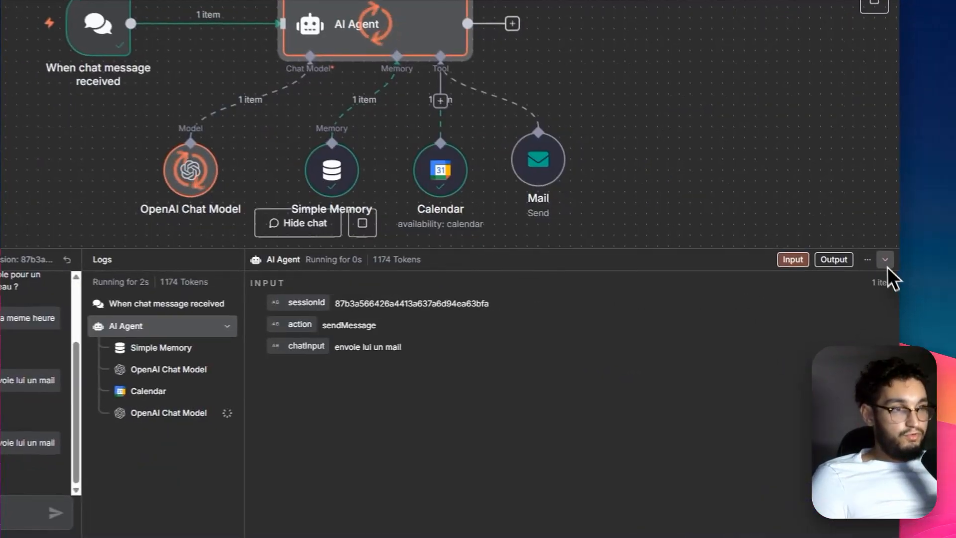
pyautogui.click(886, 262)
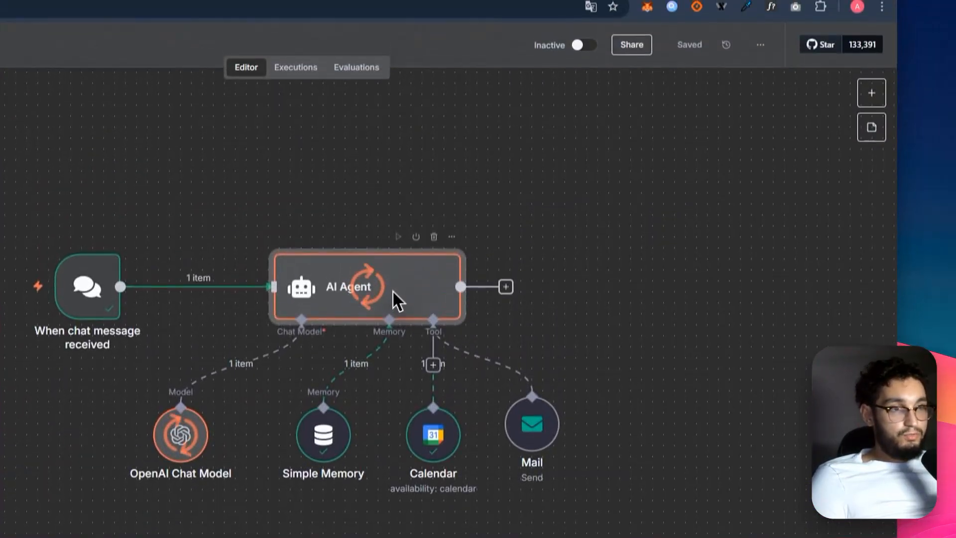
# - Examine how {{ $json.chatInput }} resolves in the AI Agent's user prompt using the expression editor's result, and close the node
pyautogui.doubleClick(392, 290)
pyautogui.click(486, 260)
pyautogui.click(441, 197)
pyautogui.click(495, 196)
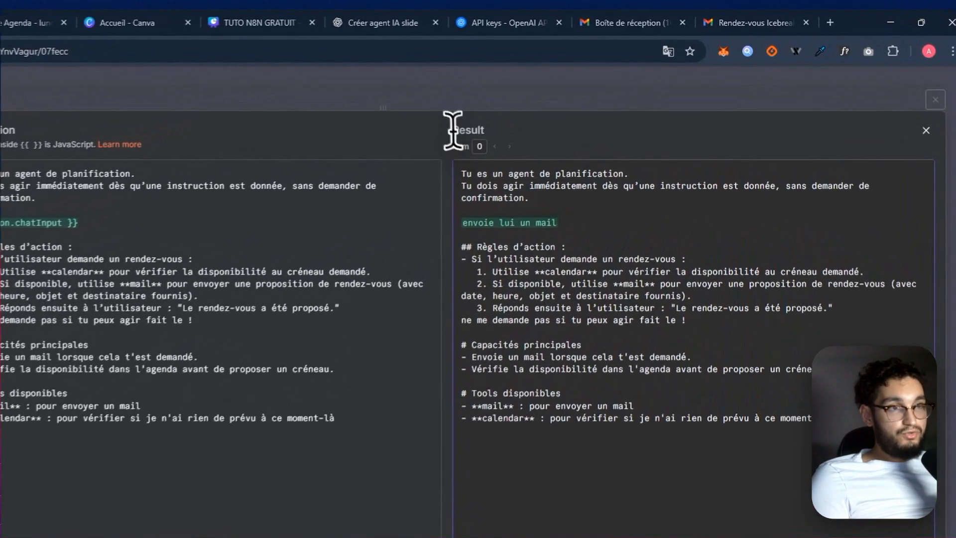
pyautogui.doubleClick(556, 91)
pyautogui.moveTo(448, 177); pyautogui.dragTo(843, 442)
pyautogui.click(844, 433)
pyautogui.moveTo(411, 155); pyautogui.dragTo(489, 185)
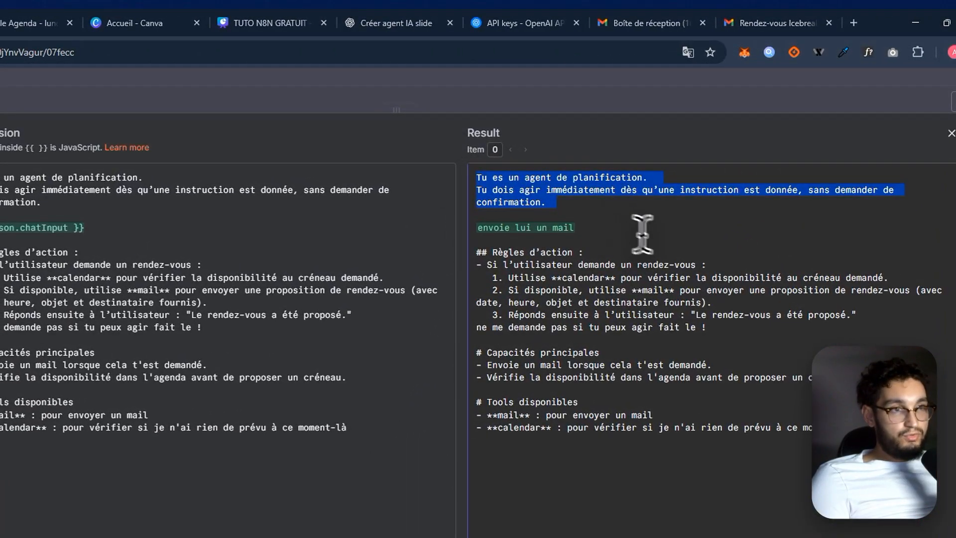
pyautogui.moveTo(587, 224); pyautogui.dragTo(472, 220)
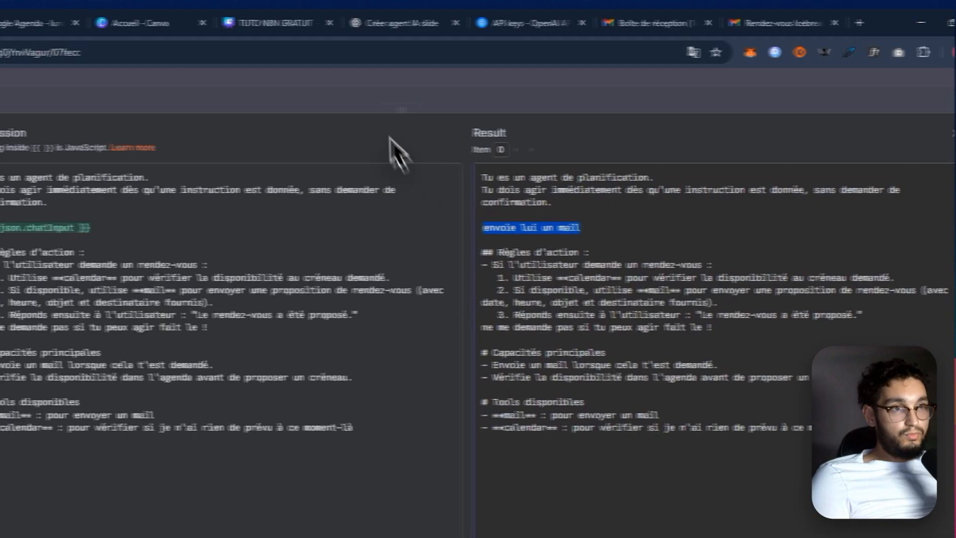
pyautogui.click(373, 98)
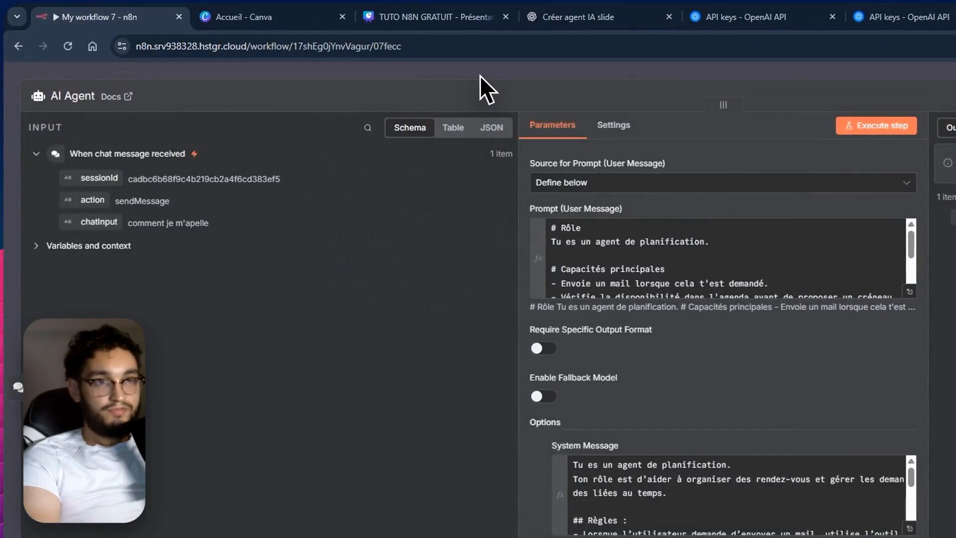
pyautogui.click(479, 76)
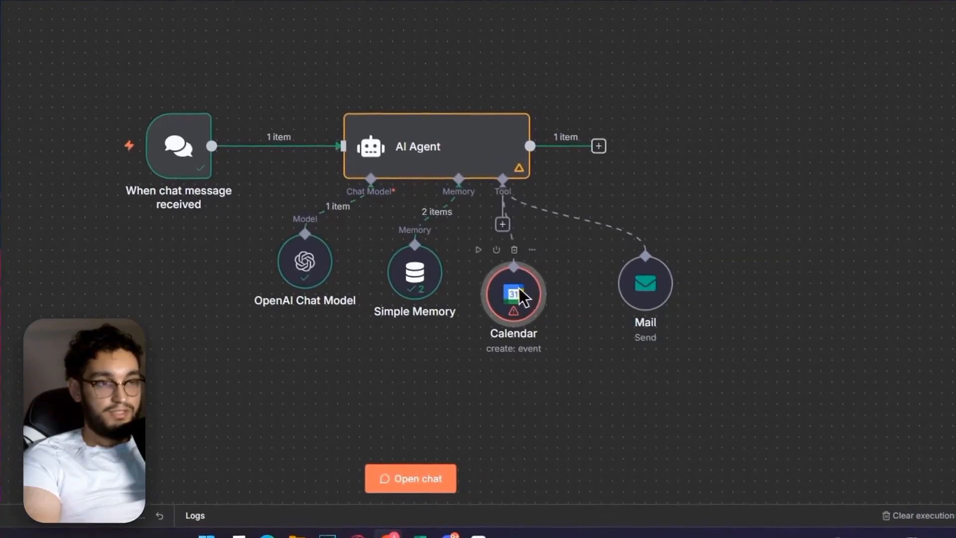
# - In the Calendar tool, choose the account's own calendar, let the model define the End parameter, and close the node
pyautogui.doubleClick(515, 293)
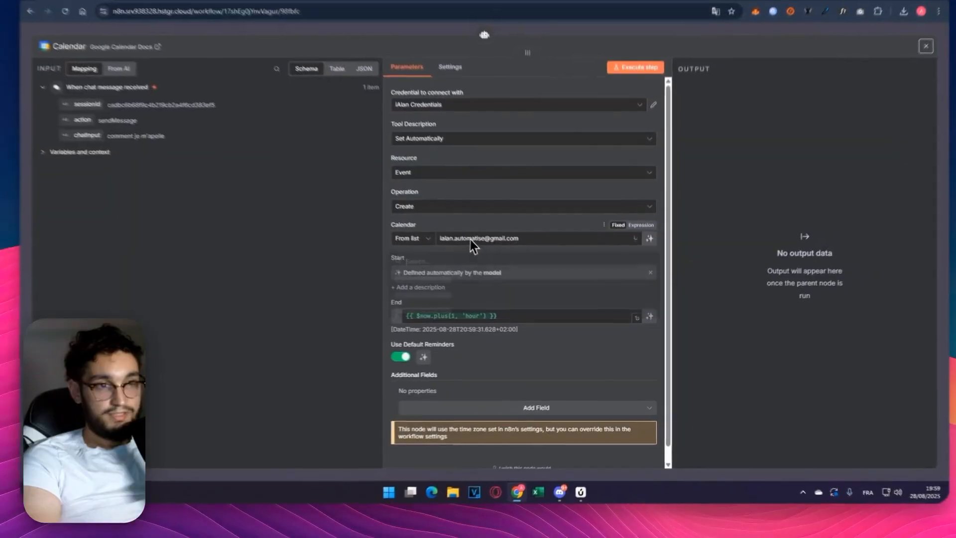
pyautogui.click(435, 250)
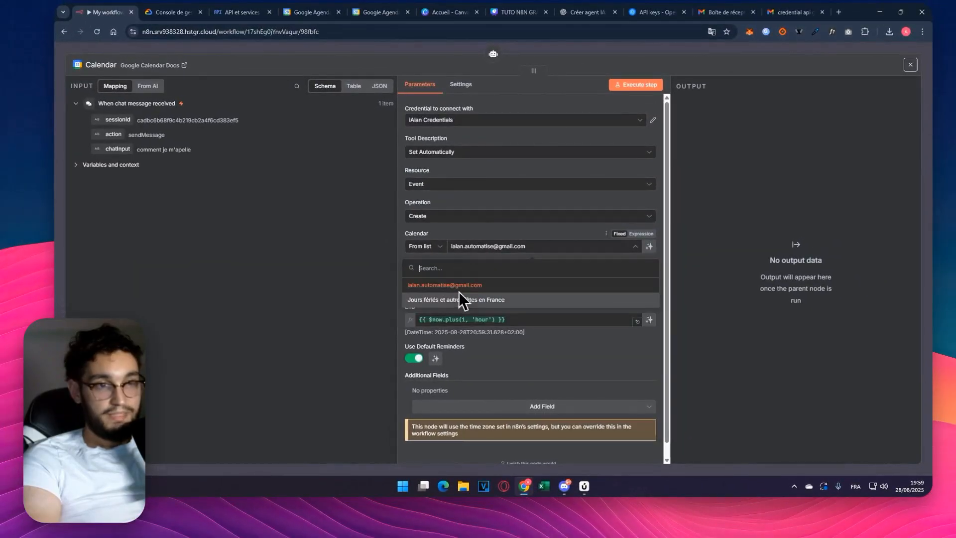
pyautogui.click(448, 285)
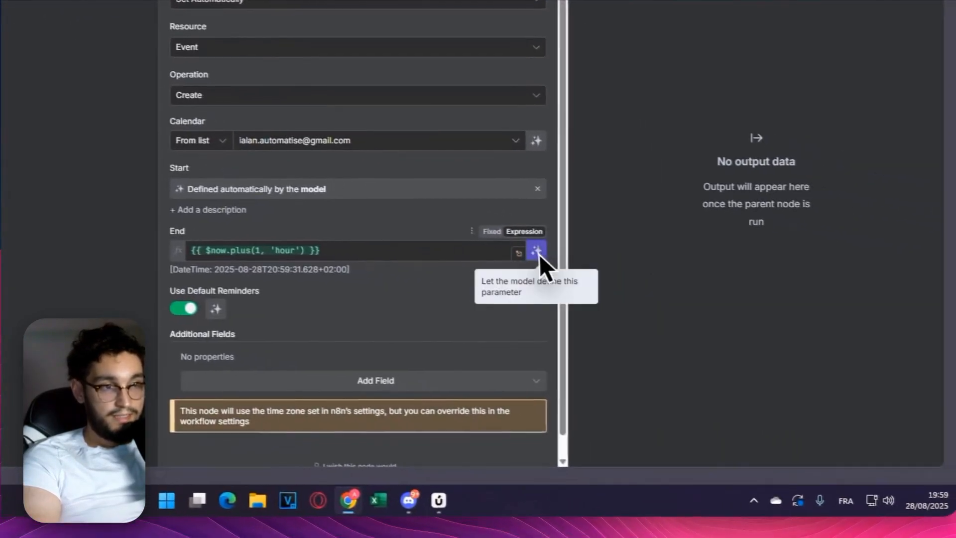
pyautogui.click(537, 251)
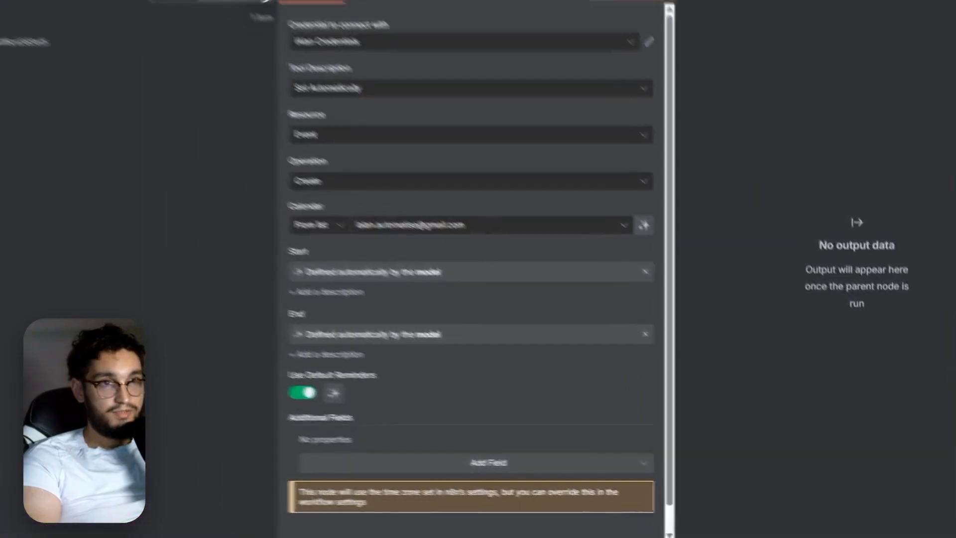
pyautogui.click(378, 29)
# - Move the AI Agent node and tidy up the workflow layout
pyautogui.moveTo(536, 228); pyautogui.dragTo(566, 164)
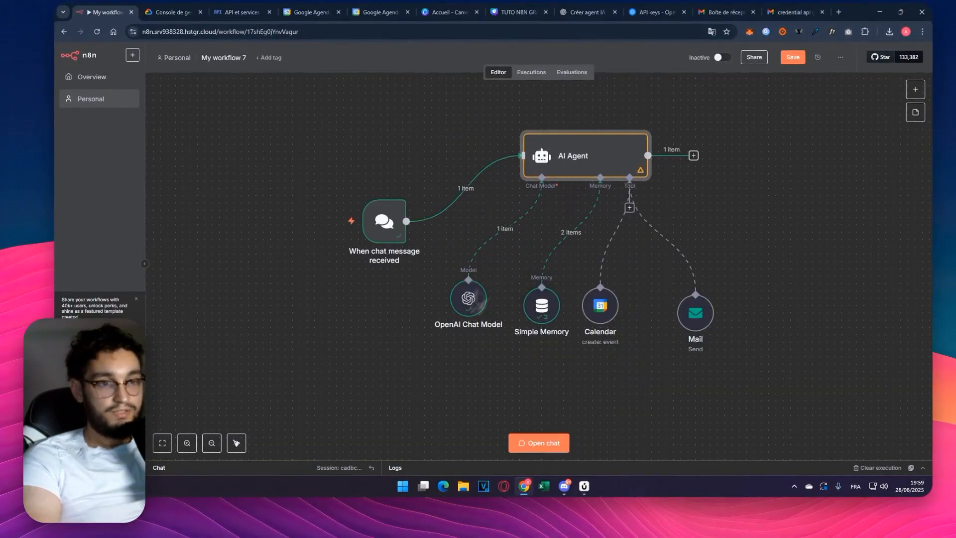
pyautogui.click(236, 444)
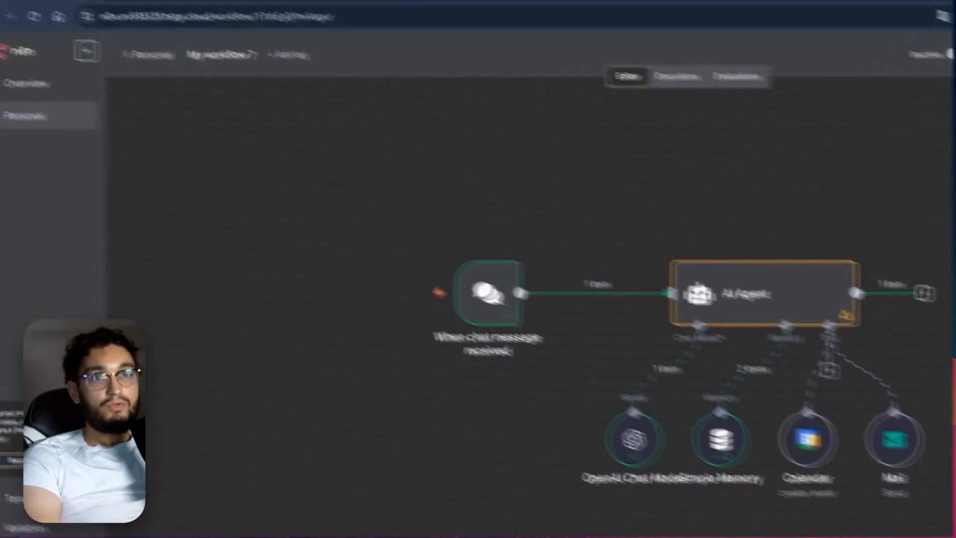
# - In Google Agenda, save an untitled event from Friday 29 August at 7:00am to Saturday 30 August at 5:00am
pyautogui.click(393, 11)
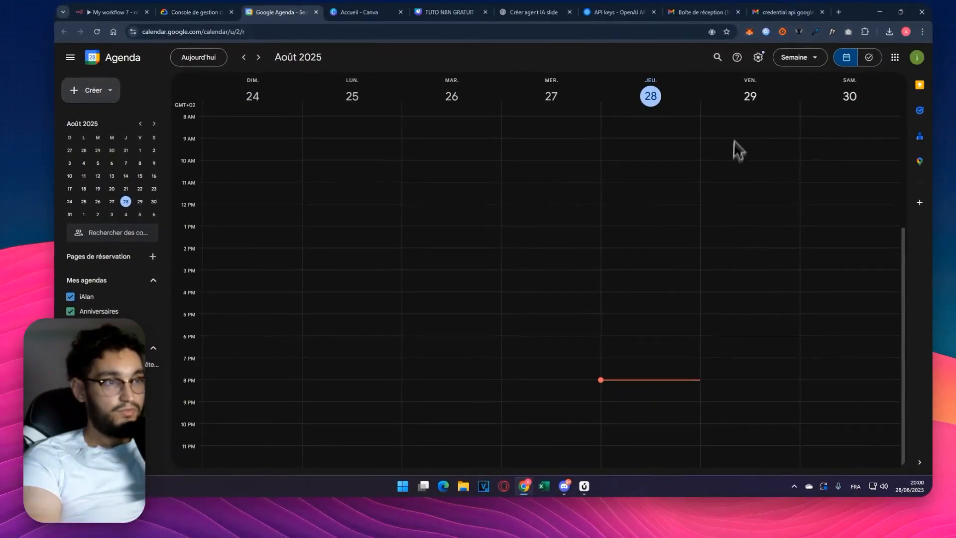
pyautogui.click(748, 177)
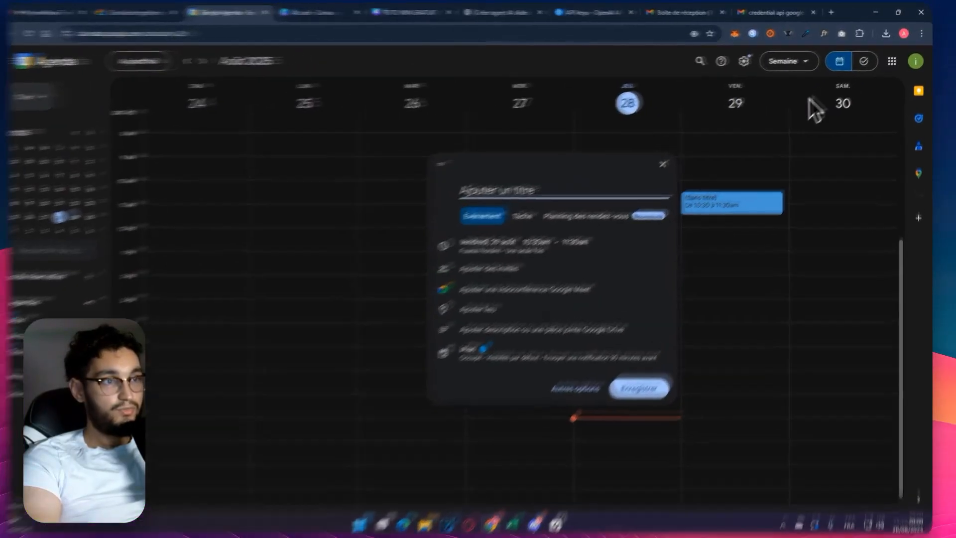
pyautogui.click(552, 242)
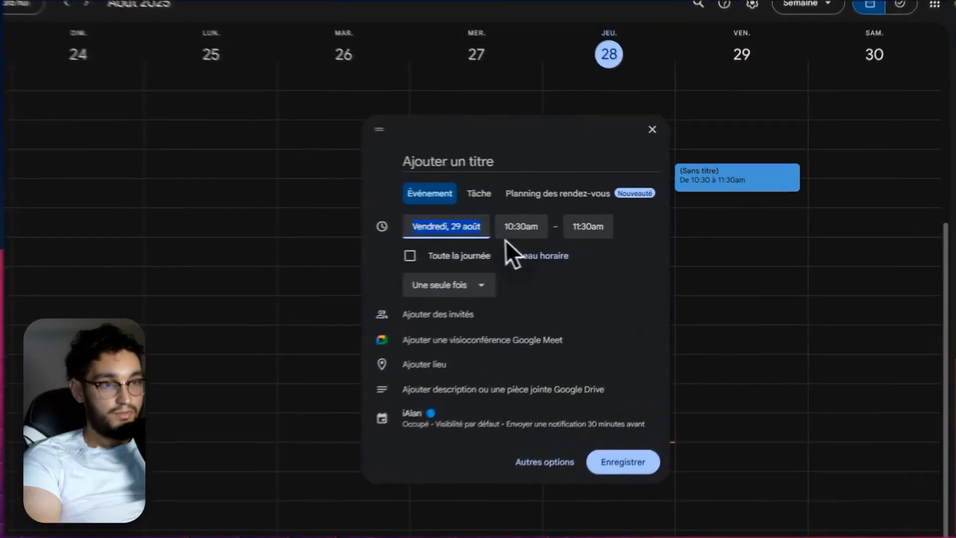
pyautogui.click(514, 226)
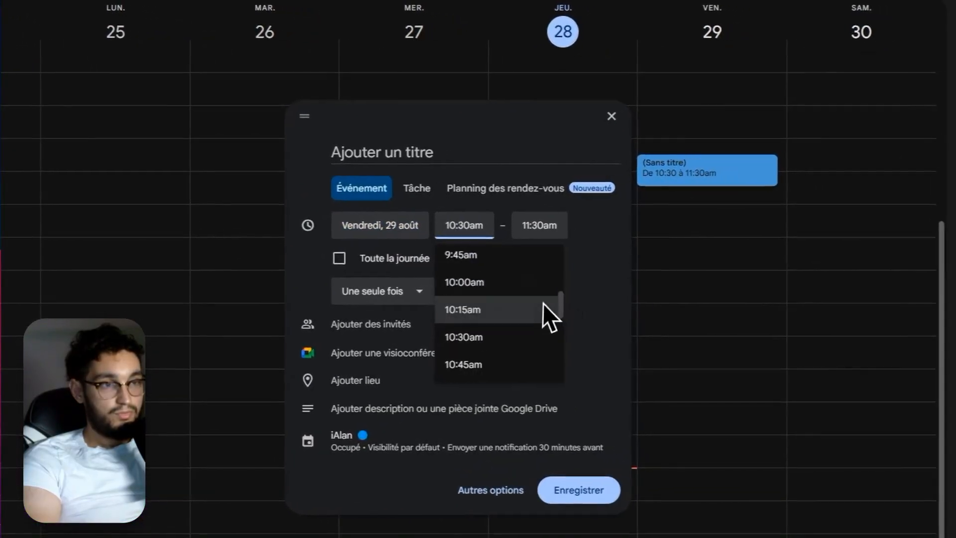
pyautogui.scroll(4, 593, 301)
pyautogui.click(481, 277)
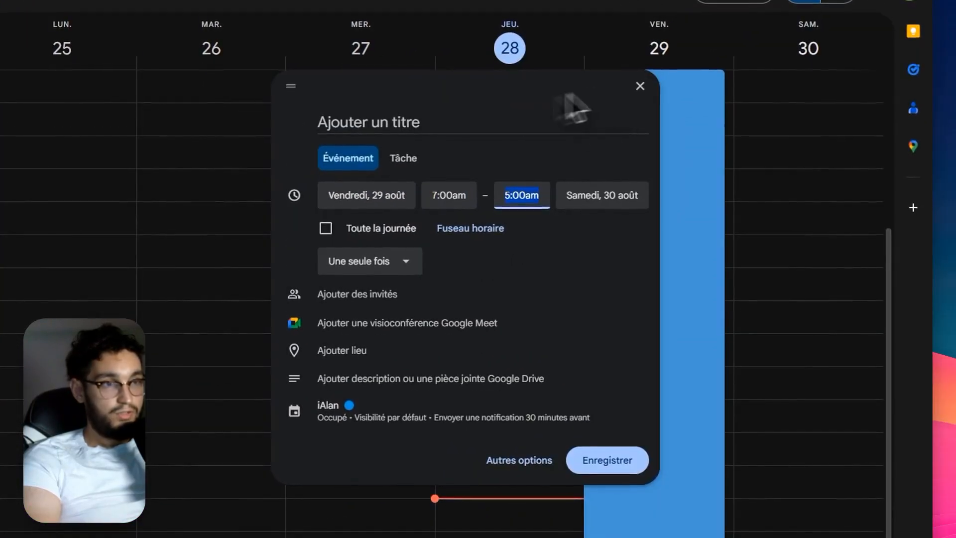
pyautogui.click(619, 510)
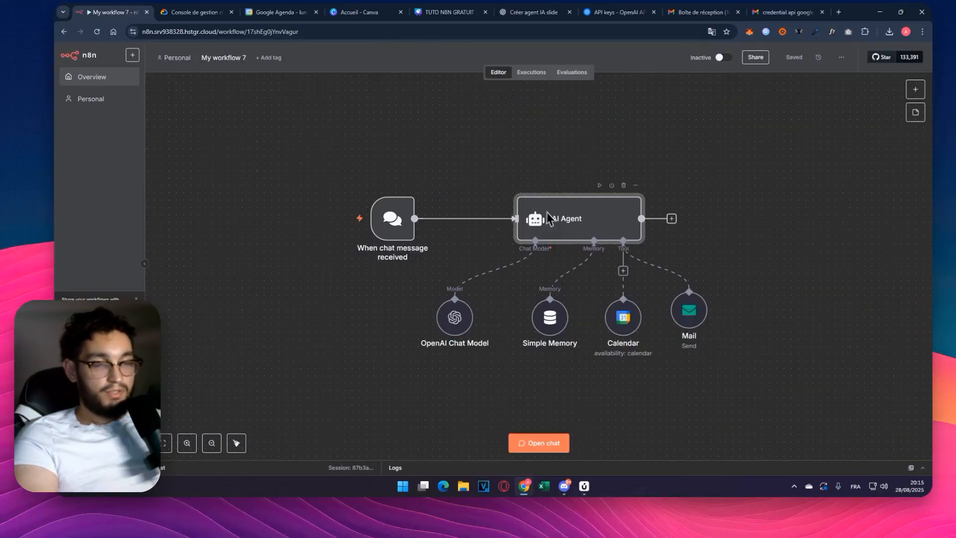
# - Review the {{ $json.chatInput }} variable in the AI Agent's user prompt and close the node
pyautogui.doubleClick(581, 217)
pyautogui.moveTo(512, 199); pyautogui.dragTo(436, 191)
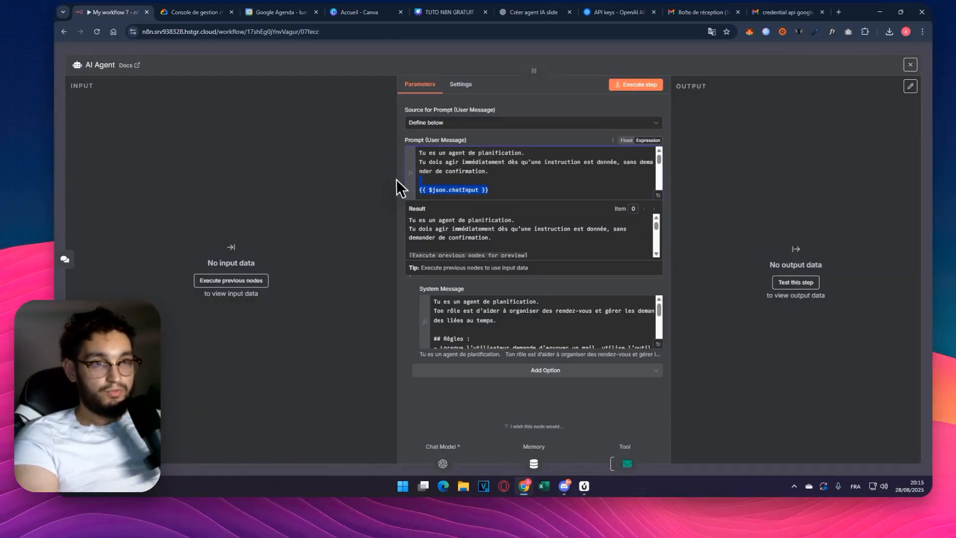
pyautogui.click(333, 51)
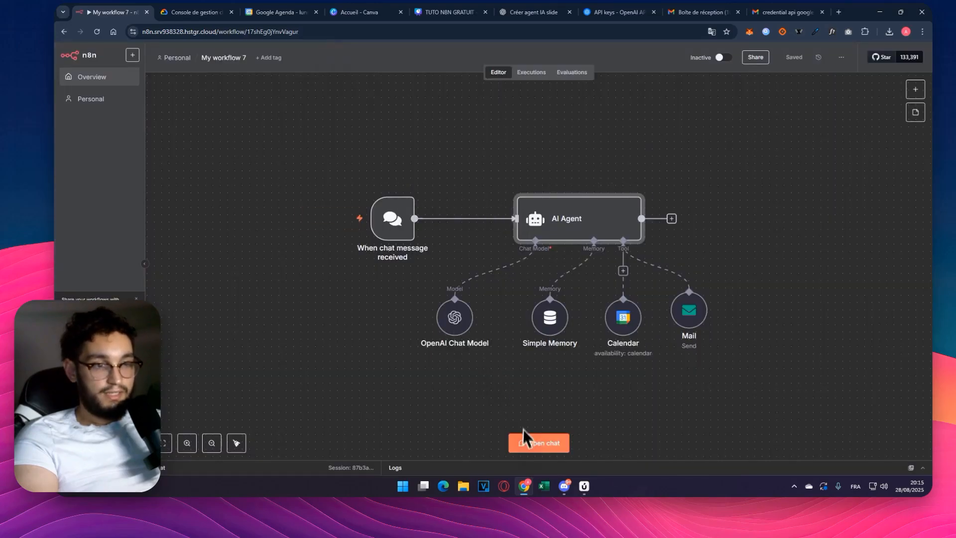
# - Paste ChatGPT's sample appointment request for 29 août 2025, 09h00 to 10h00, into the n8n workflow's chat
pyautogui.click(527, 444)
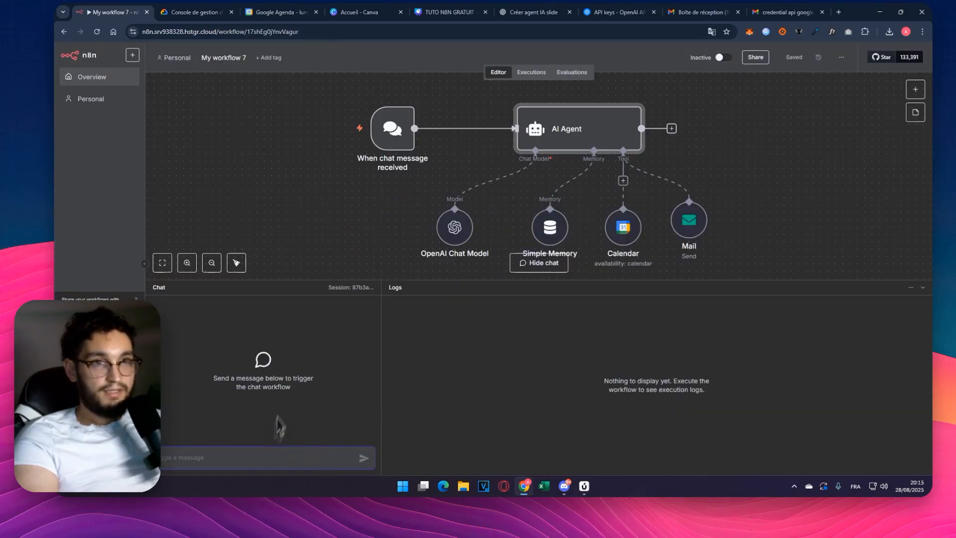
pyautogui.click(536, 12)
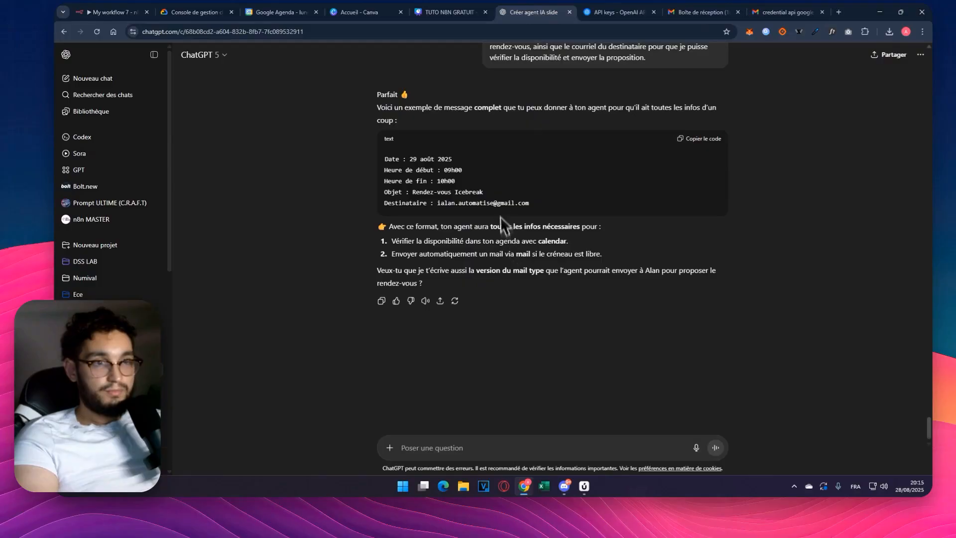
pyautogui.click(109, 12)
pyautogui.click(274, 444)
pyautogui.hotkey('ctrl', 'v')
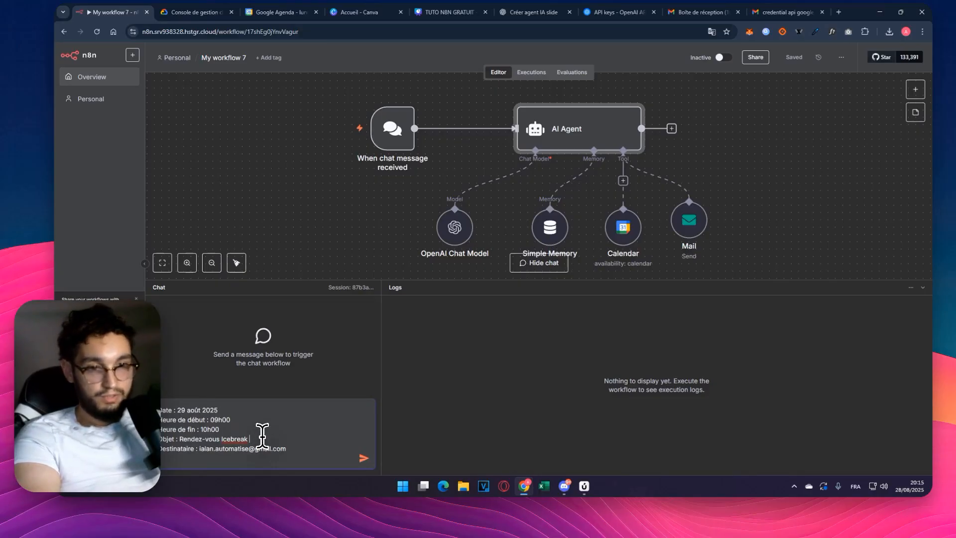
# - Complete the request's subject as "Rendez-vous Icebreaker", check the recipient line and send the message to the agent
pyautogui.write('er')
pyautogui.moveTo(308, 451); pyautogui.dragTo(151, 450)
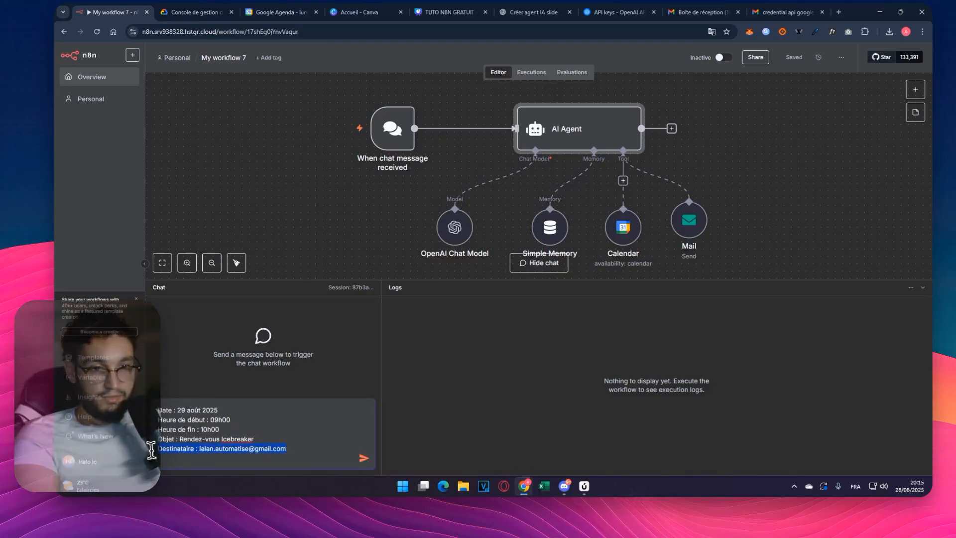
pyautogui.click(287, 443)
pyautogui.click(363, 461)
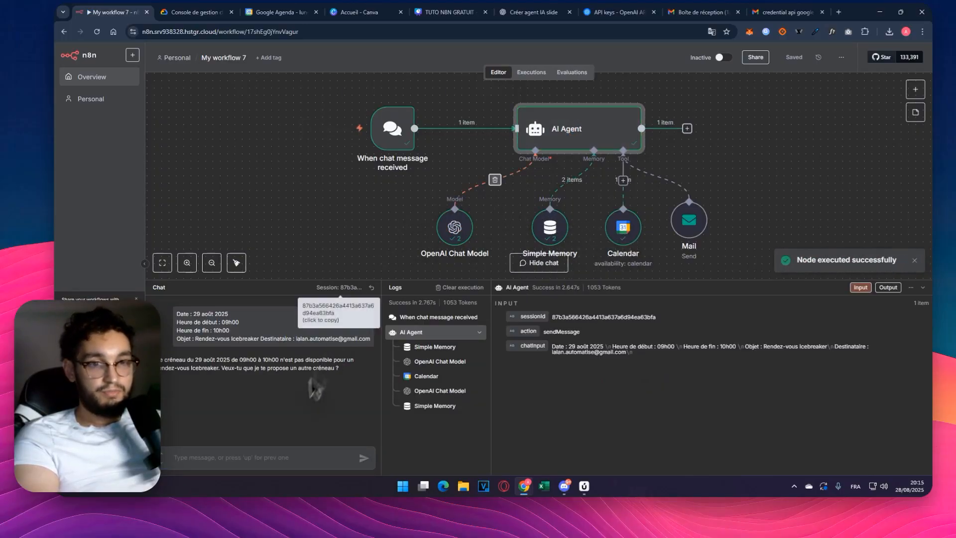
# - Read the agent's reply, send "propose lui le 3 Septembre à la meme heure" and collapse the chat and logs area
pyautogui.moveTo(154, 361); pyautogui.dragTo(311, 384)
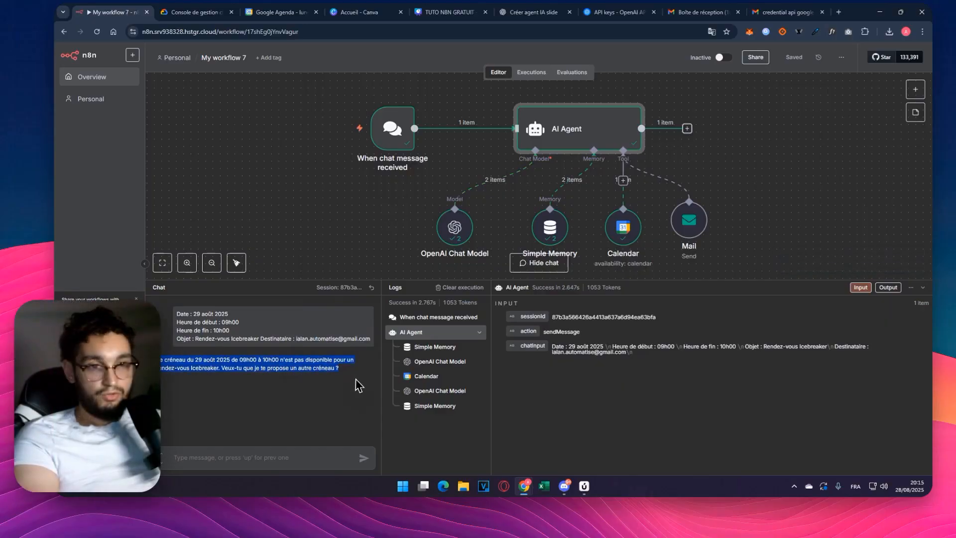
pyautogui.click(285, 452)
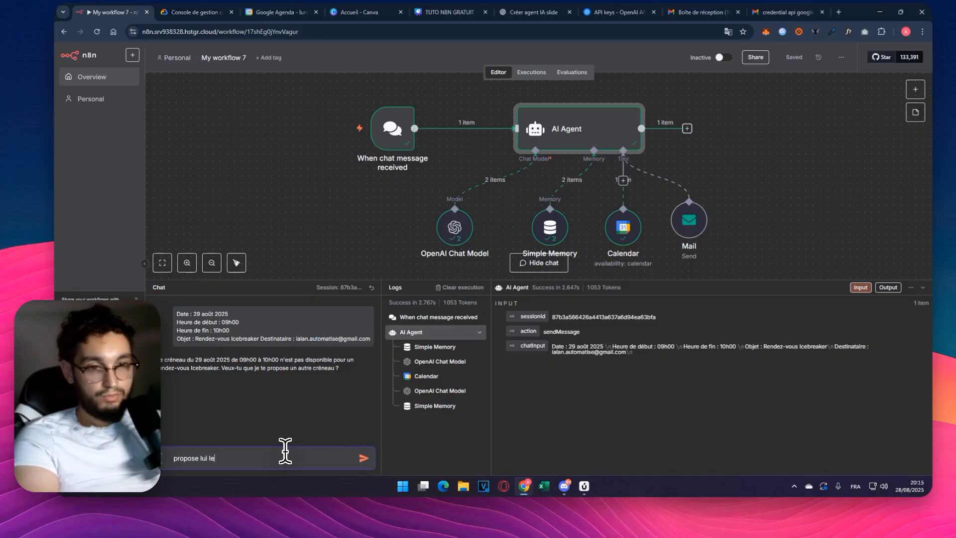
pyautogui.write('propose lui le 3 Se')
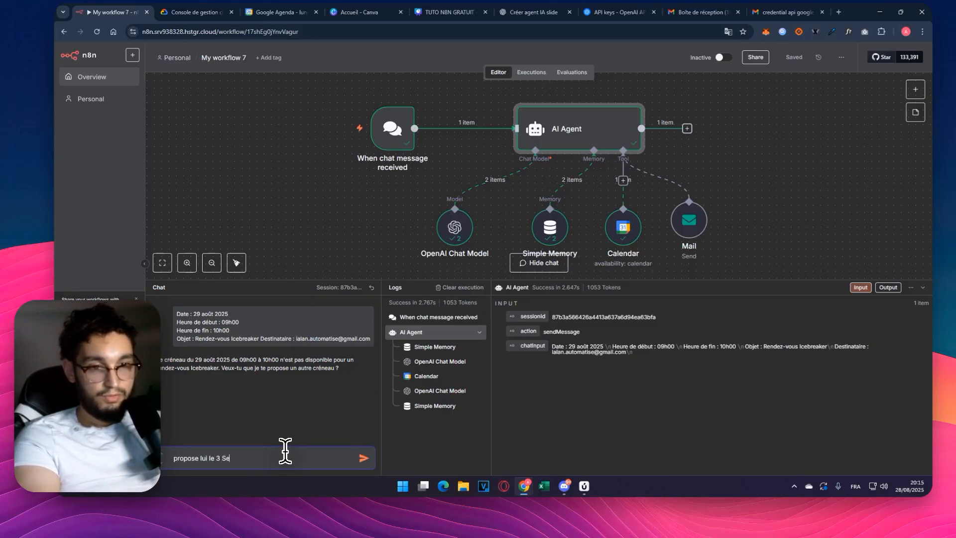
pyautogui.write('ptembre à la meme heure')
pyautogui.click(363, 458)
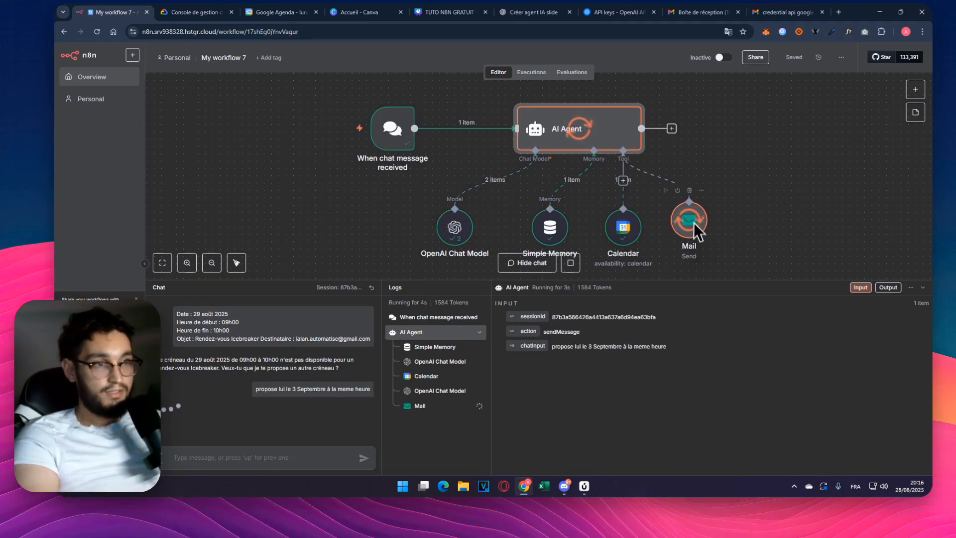
pyautogui.click(922, 288)
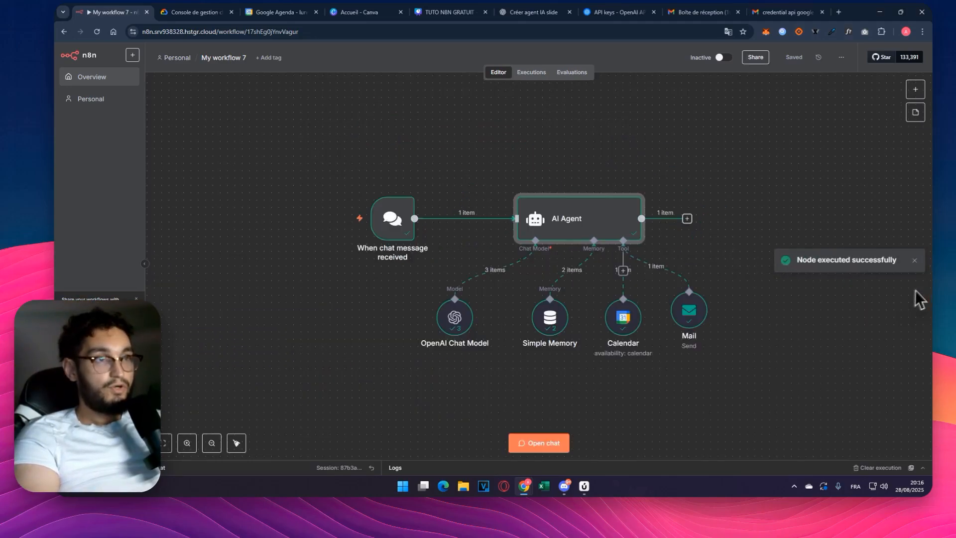
# - Read the agent's "Rendez-vous Icebreaker" email in Gmail and return to the n8n workflow
pyautogui.click(787, 12)
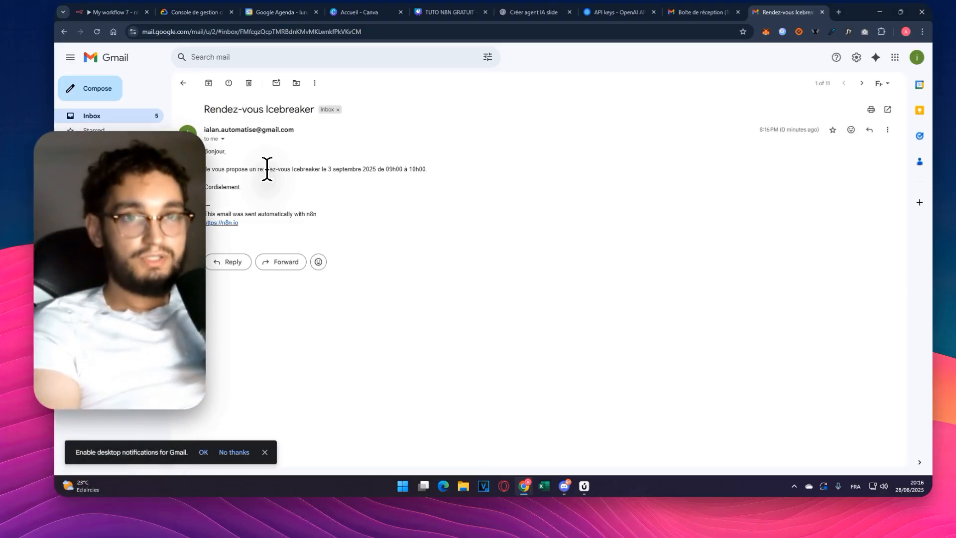
pyautogui.click(117, 12)
pyautogui.moveTo(321, 137); pyautogui.dragTo(808, 384)
pyautogui.click(805, 333)
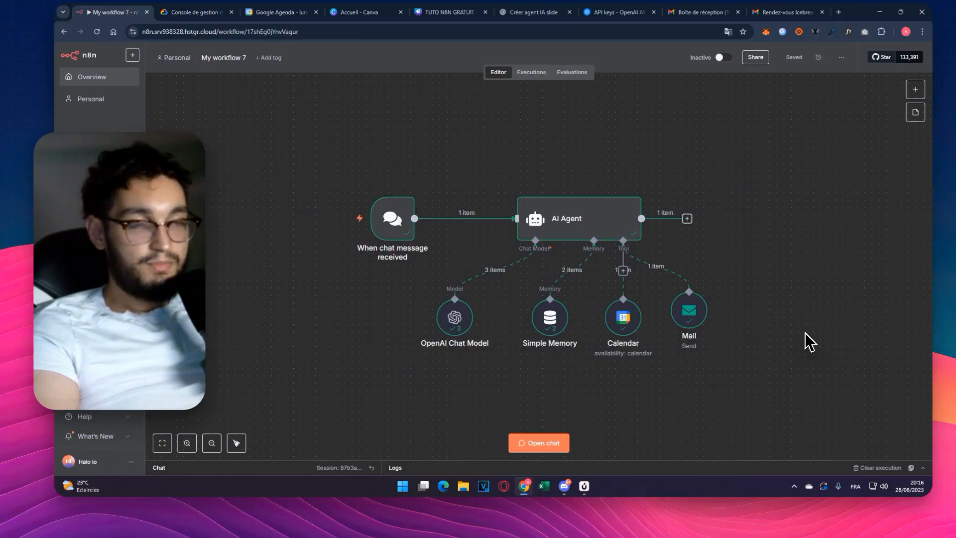
pyautogui.hotkey('ctrl', 'a')
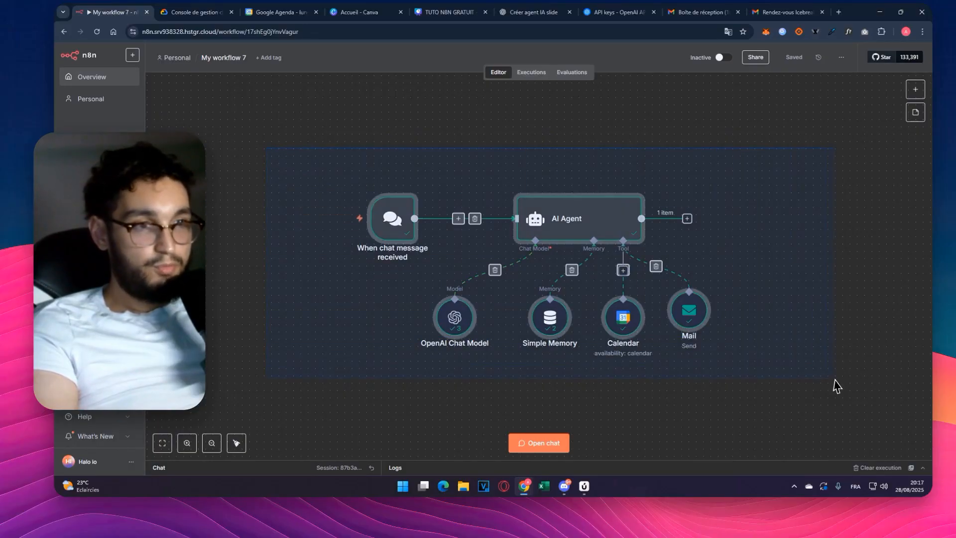
pyautogui.click(835, 378)
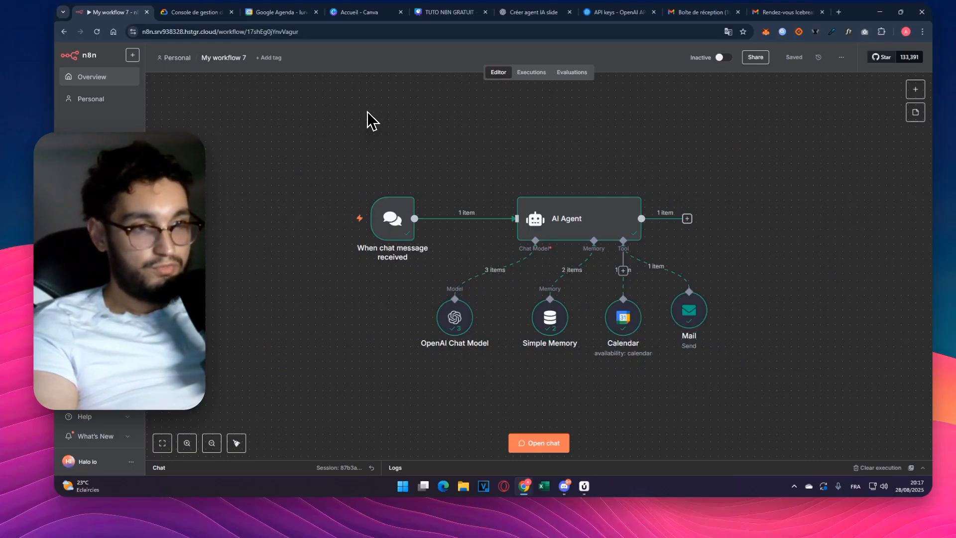
pyautogui.moveTo(342, 128); pyautogui.dragTo(765, 348)
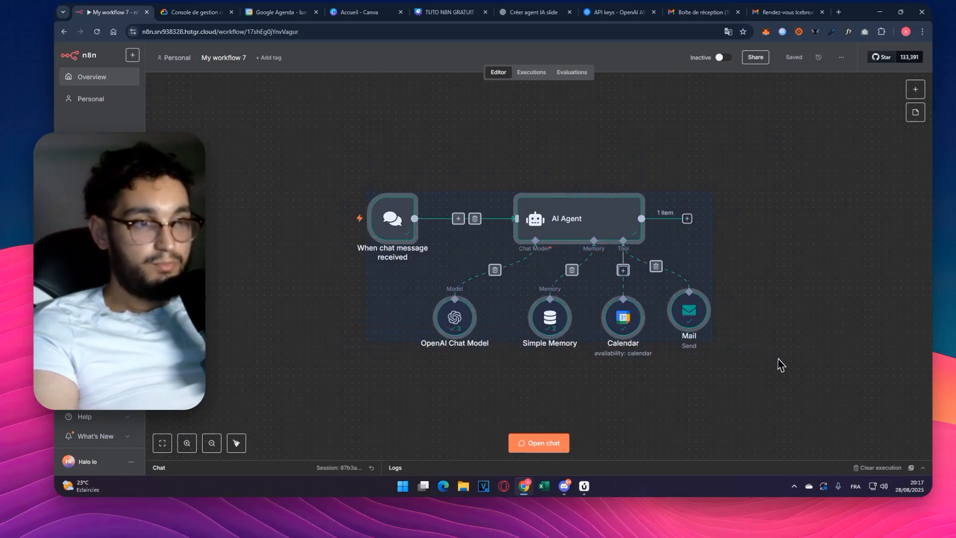
pyautogui.click(777, 357)
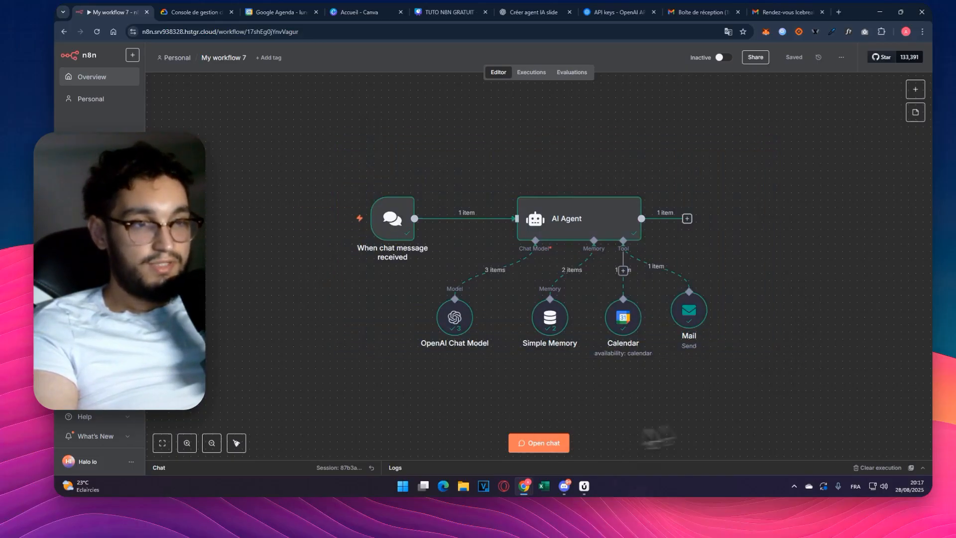